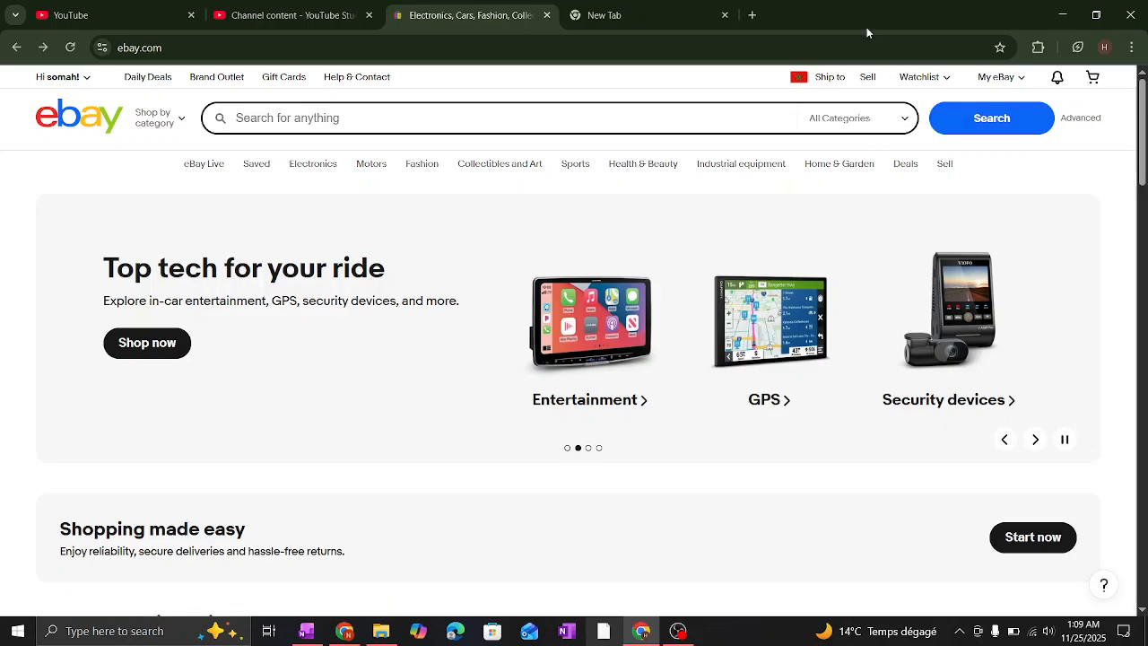
- Start creating a new listing from Seller Hub's active listings and search the catalog for "phone case"
click(868, 79)
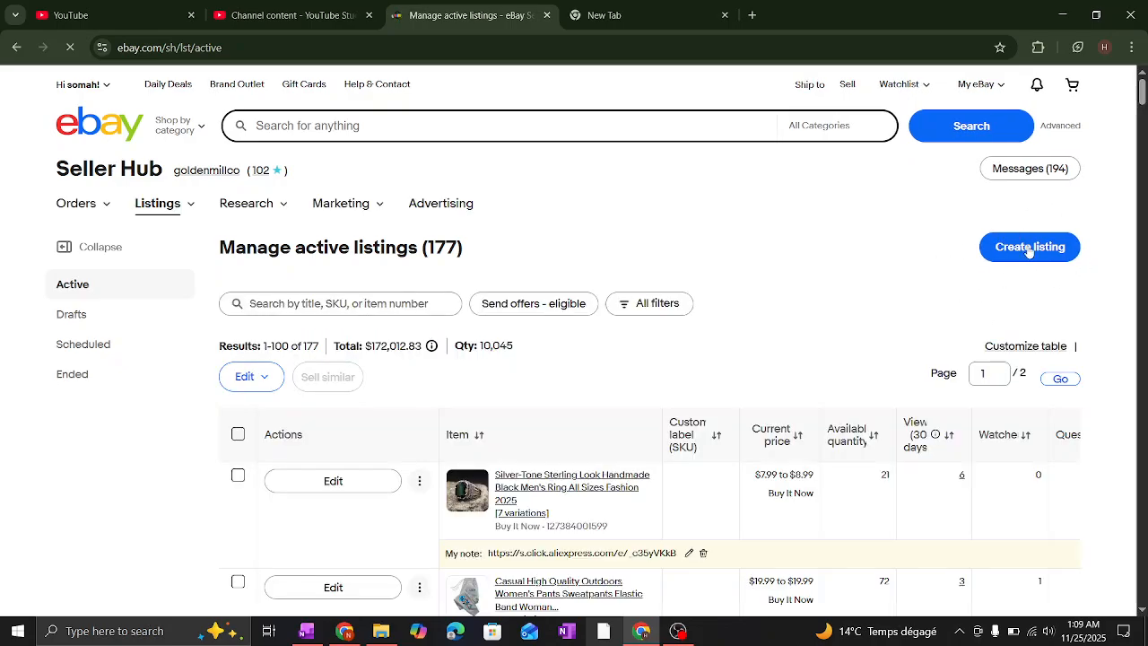
click(1029, 249)
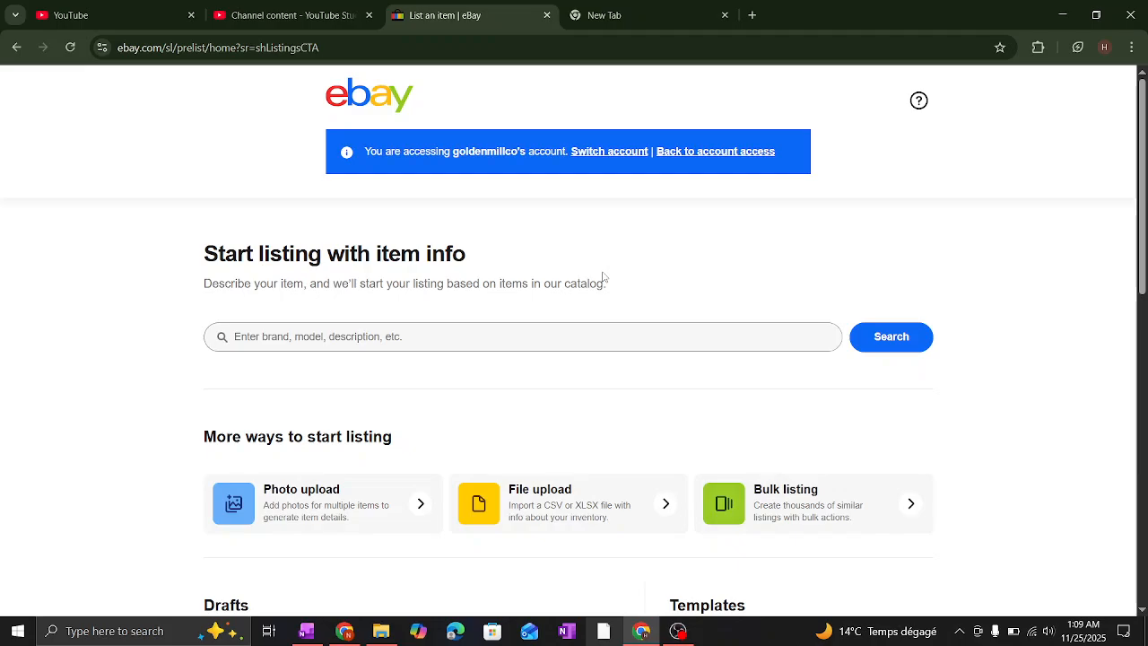
click(451, 338)
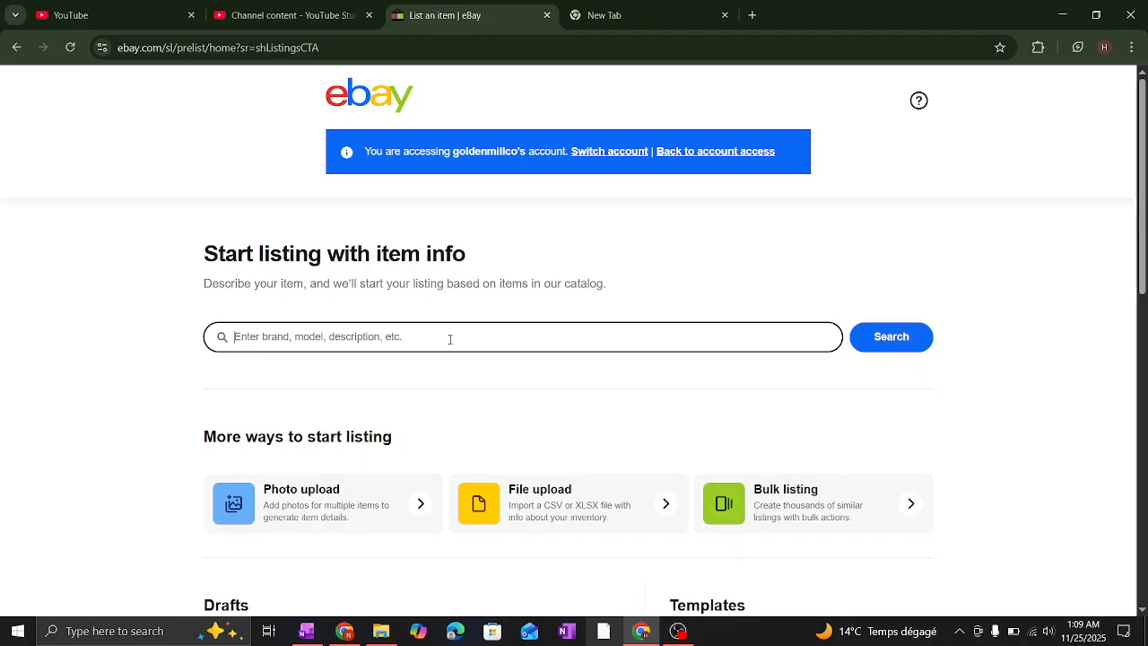
text(phone case)
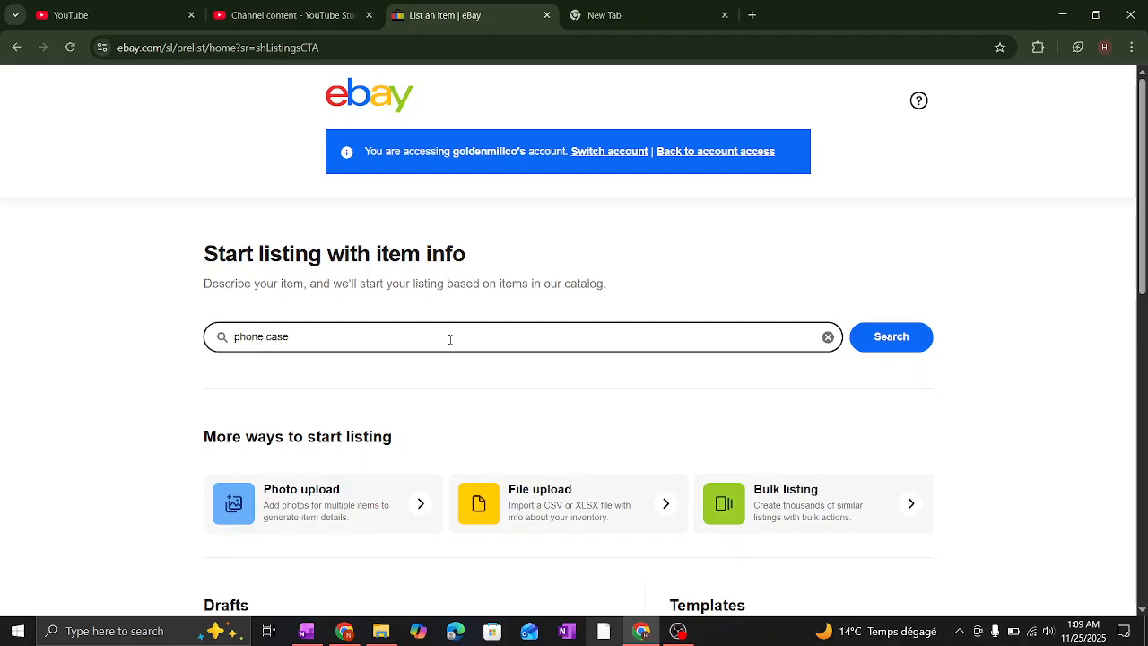
click(890, 340)
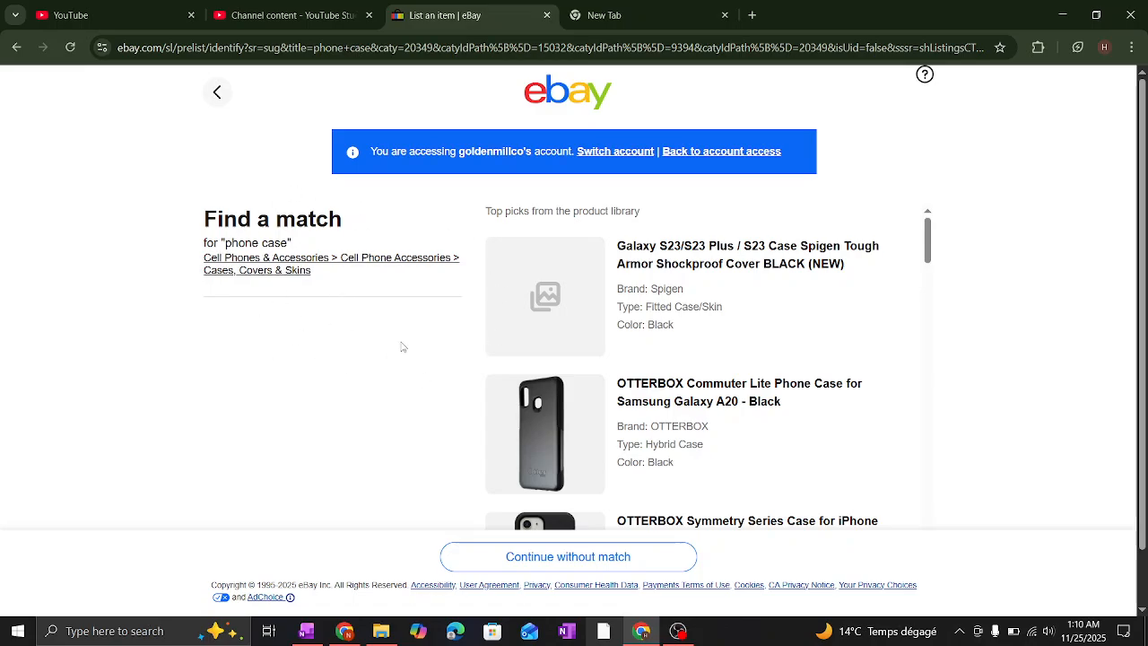
- Proceed without a catalog match, set the item condition to New and continue to the listing form
click(568, 565)
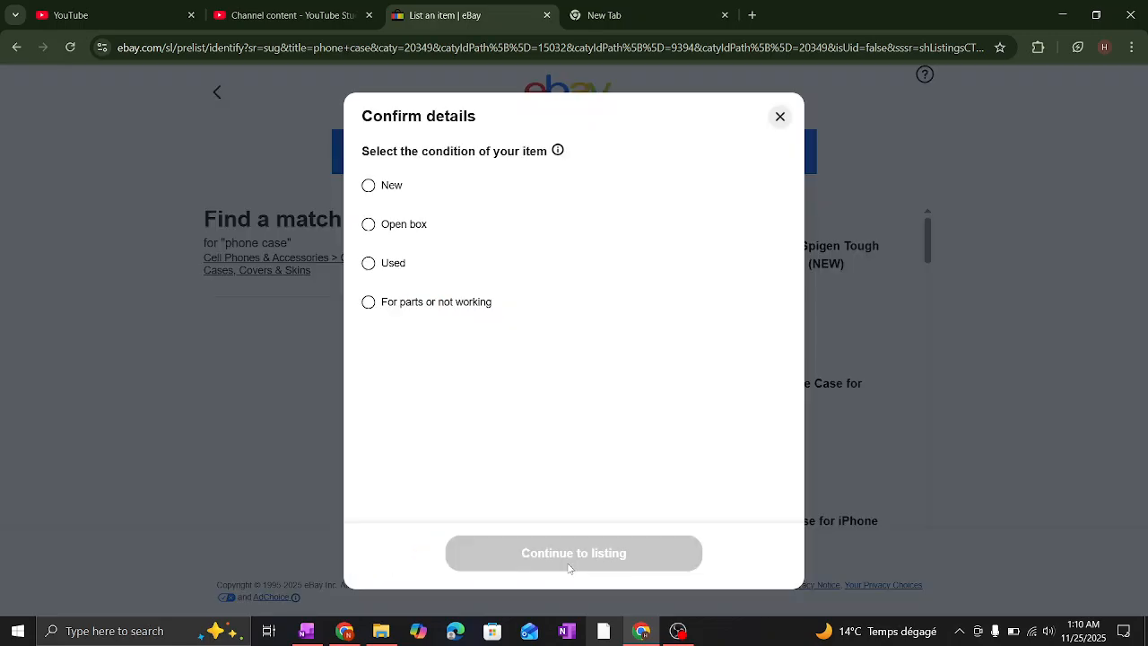
click(369, 186)
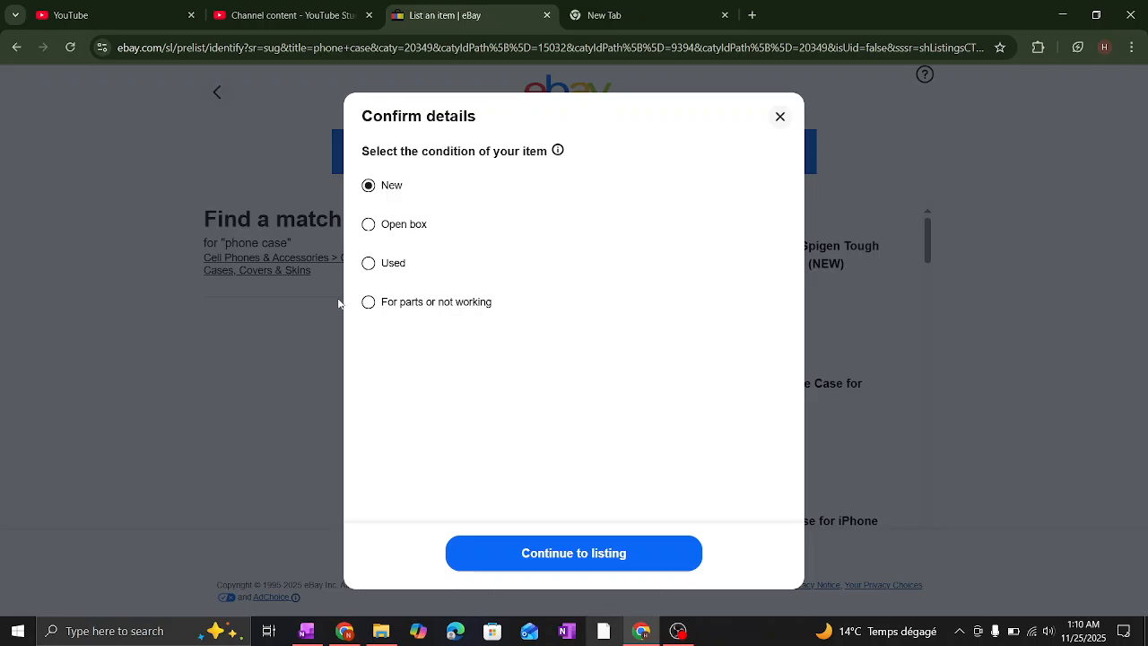
click(533, 550)
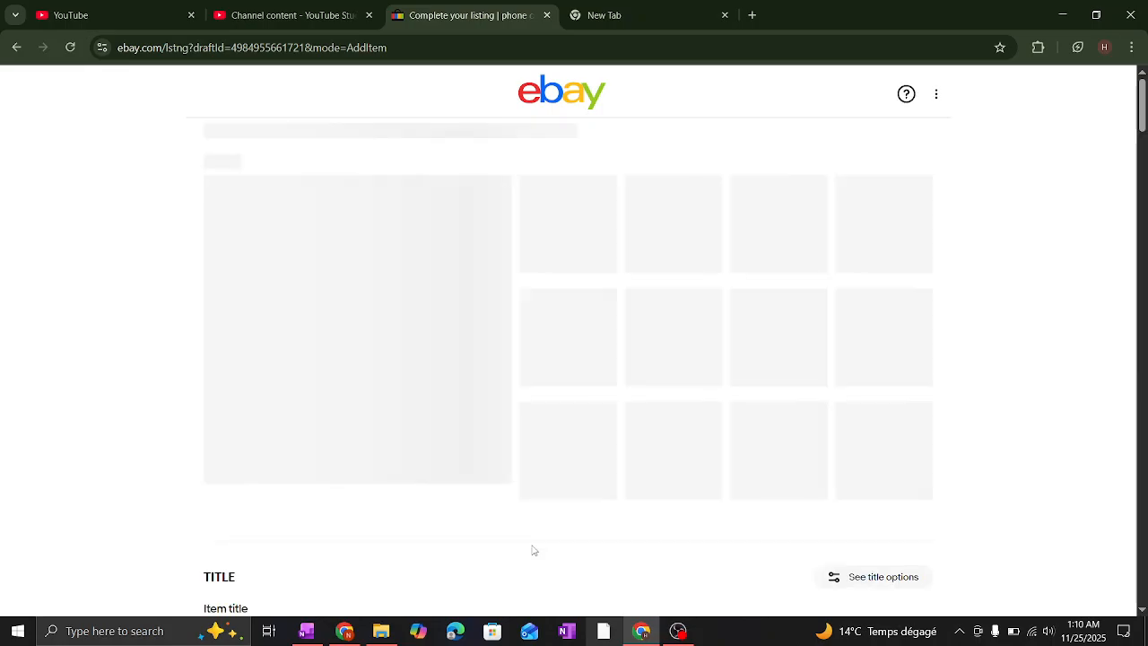
- Upload the image IMG-2535 from the Downloads folder as the listing's main photo
scroll(533, 550, up, 2)
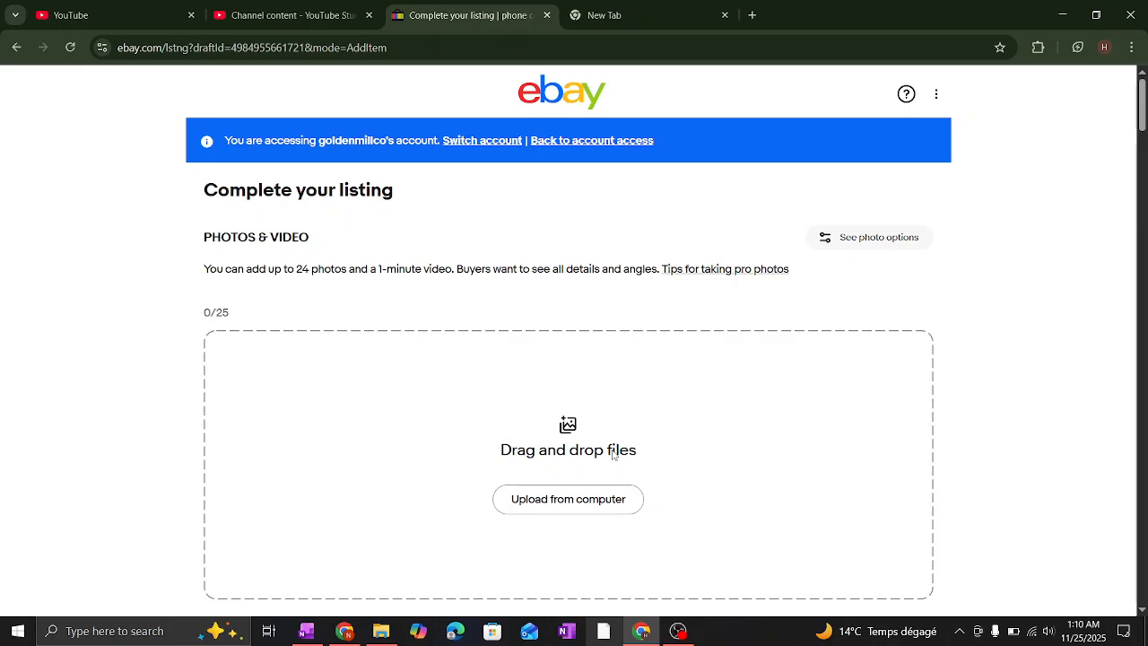
click(577, 505)
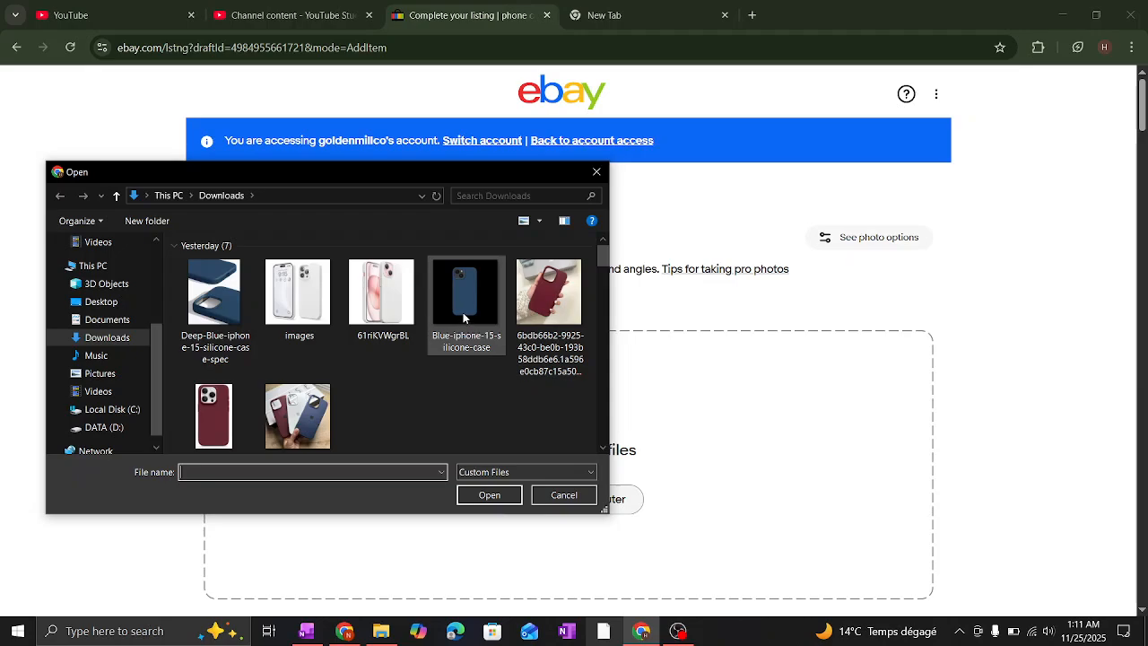
double_click(290, 407)
click(290, 407)
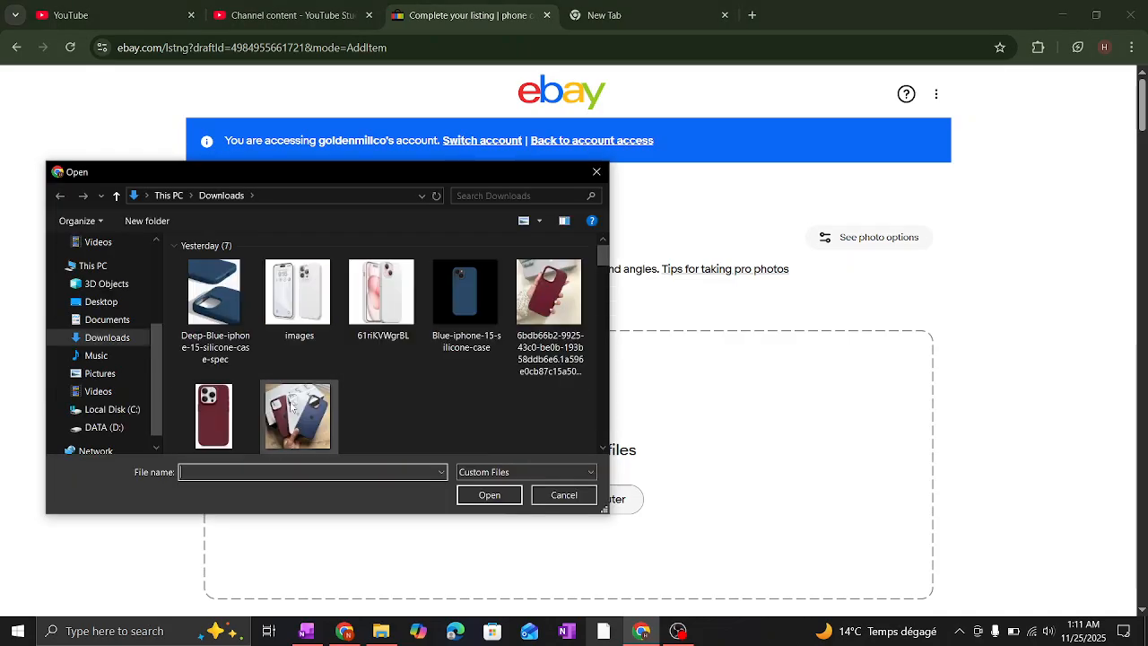
click(293, 407)
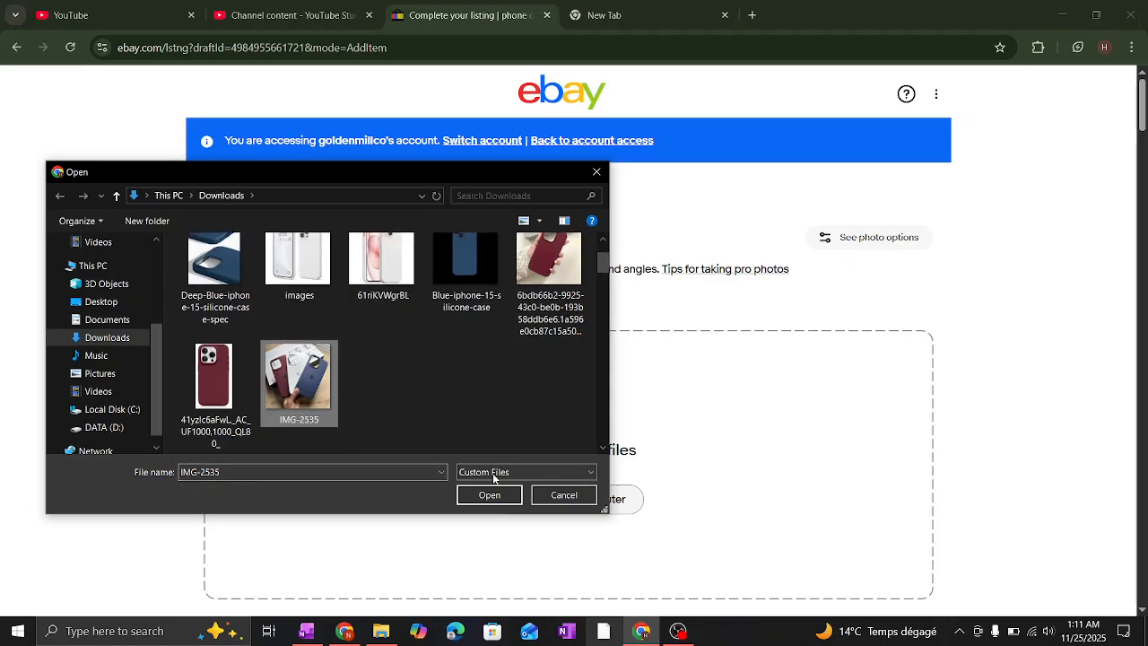
click(489, 496)
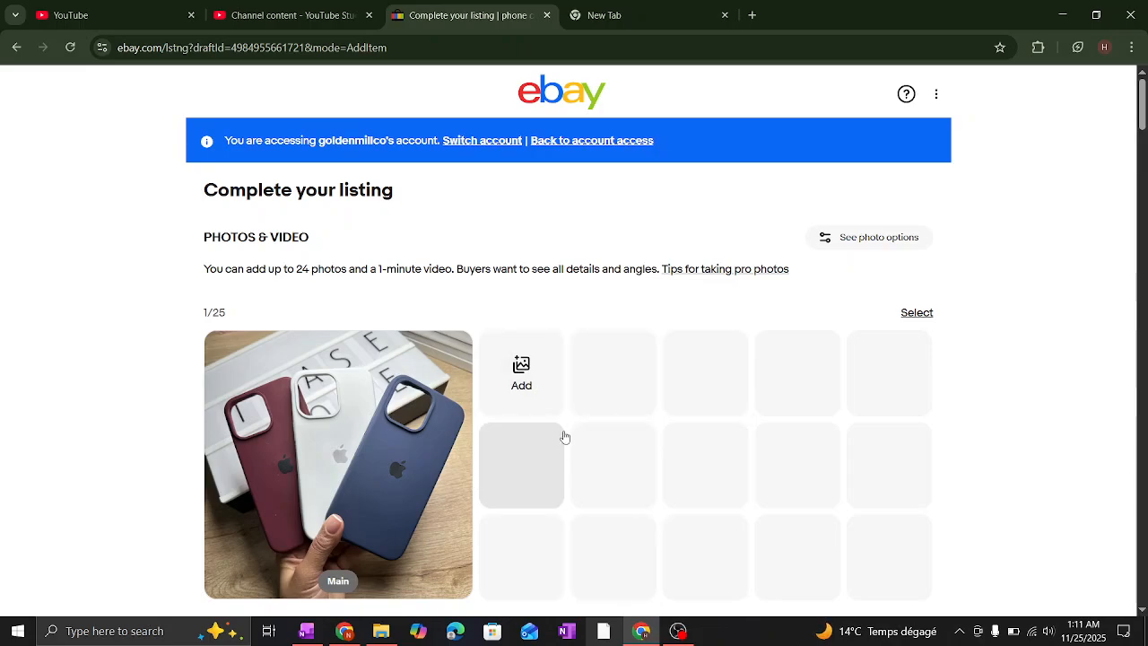
- Open the listing's variations for editing and remove the Character and Character Family attributes
scroll(563, 439, down, 4)
scroll(565, 436, down, 4)
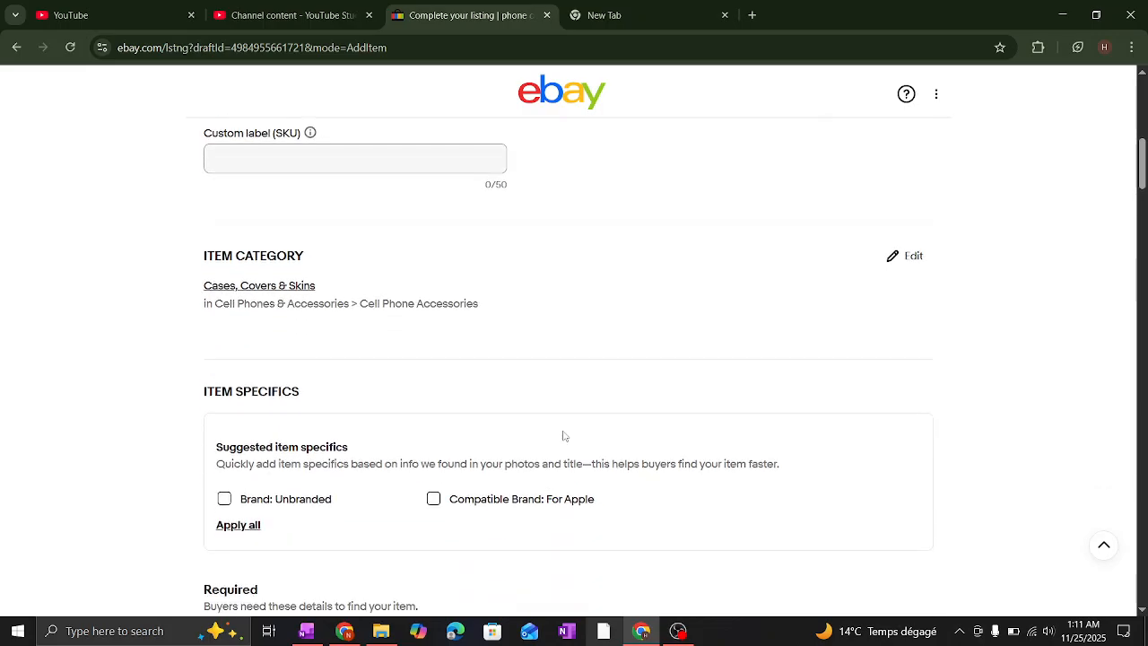
scroll(564, 436, down, 5)
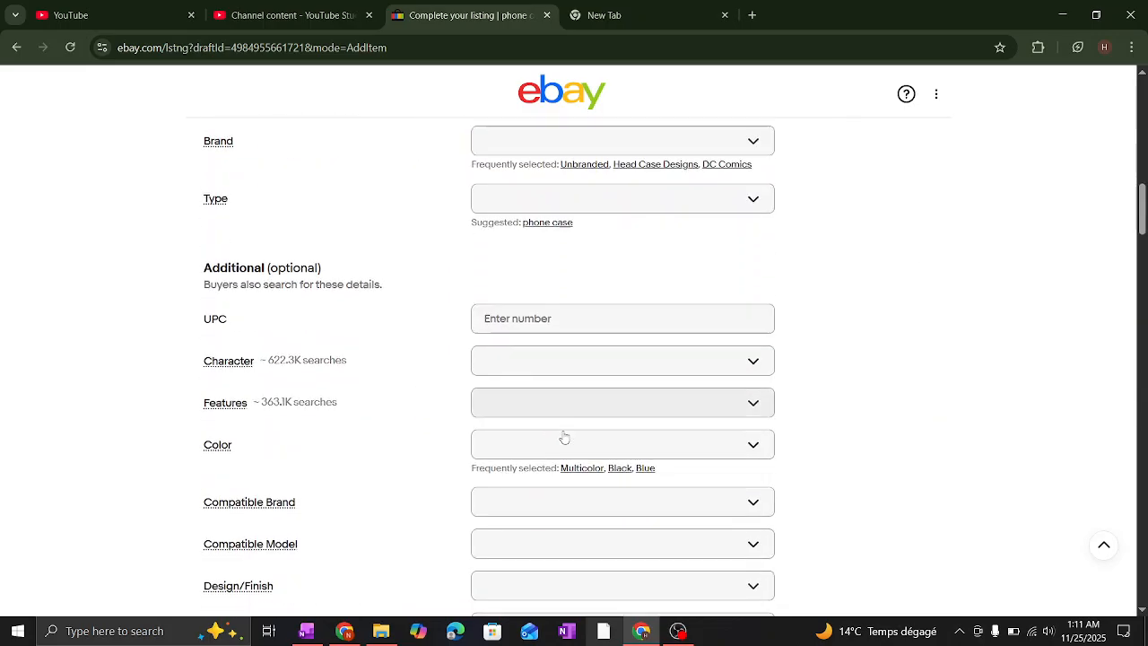
scroll(564, 436, down, 4)
scroll(564, 437, down, 1)
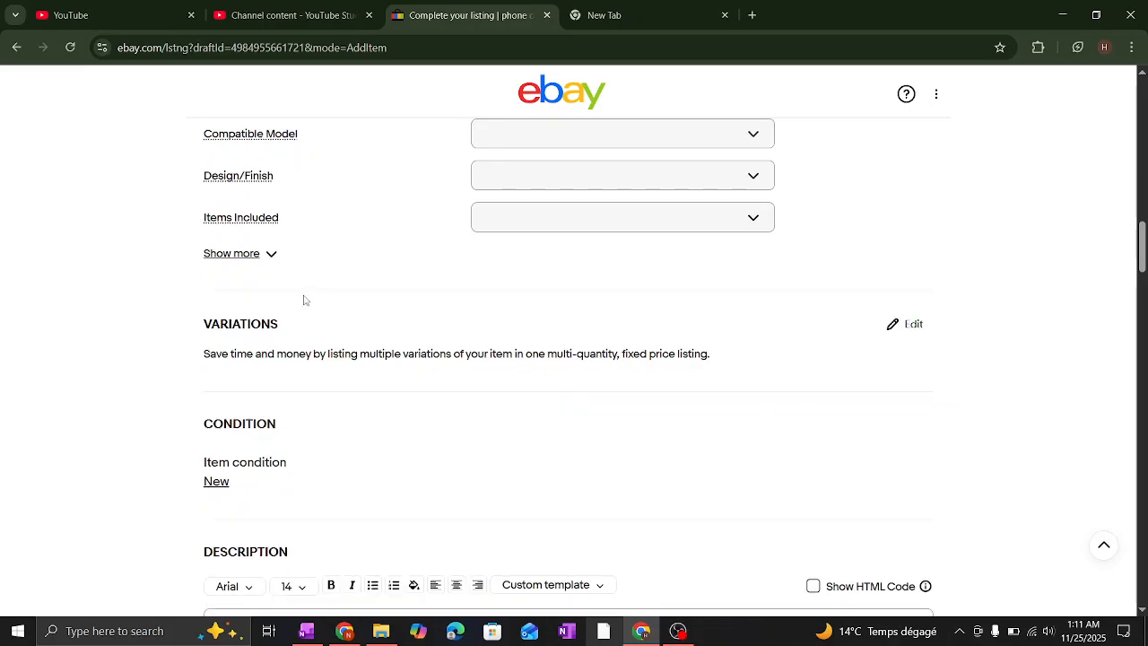
scroll(359, 314, up, 4)
scroll(359, 313, down, 4)
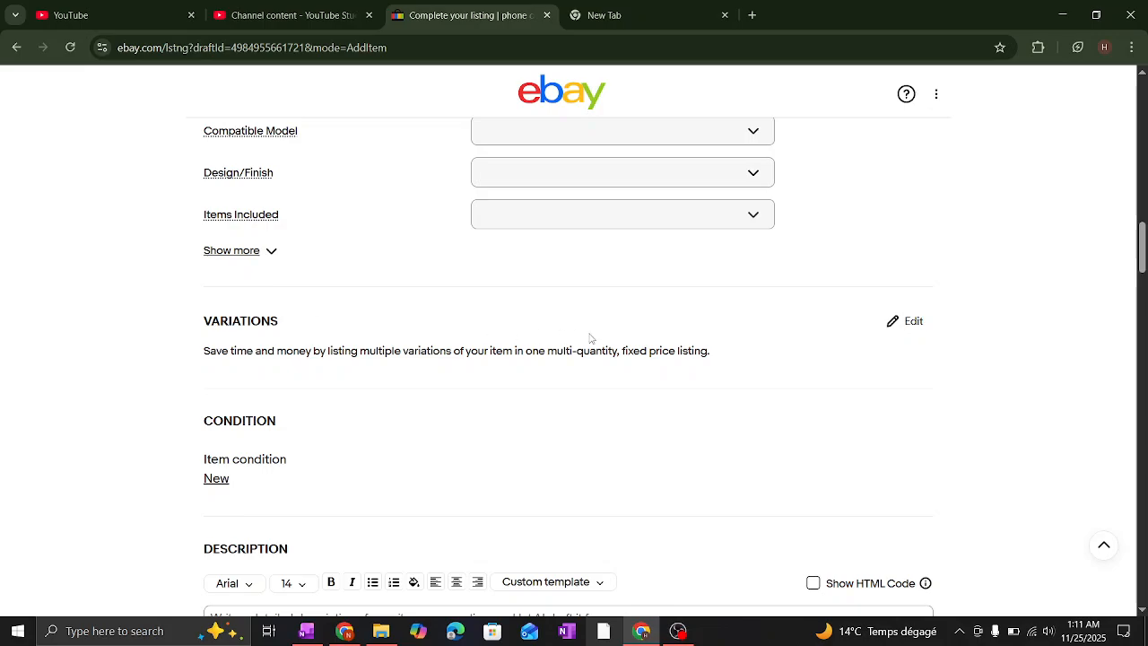
click(913, 321)
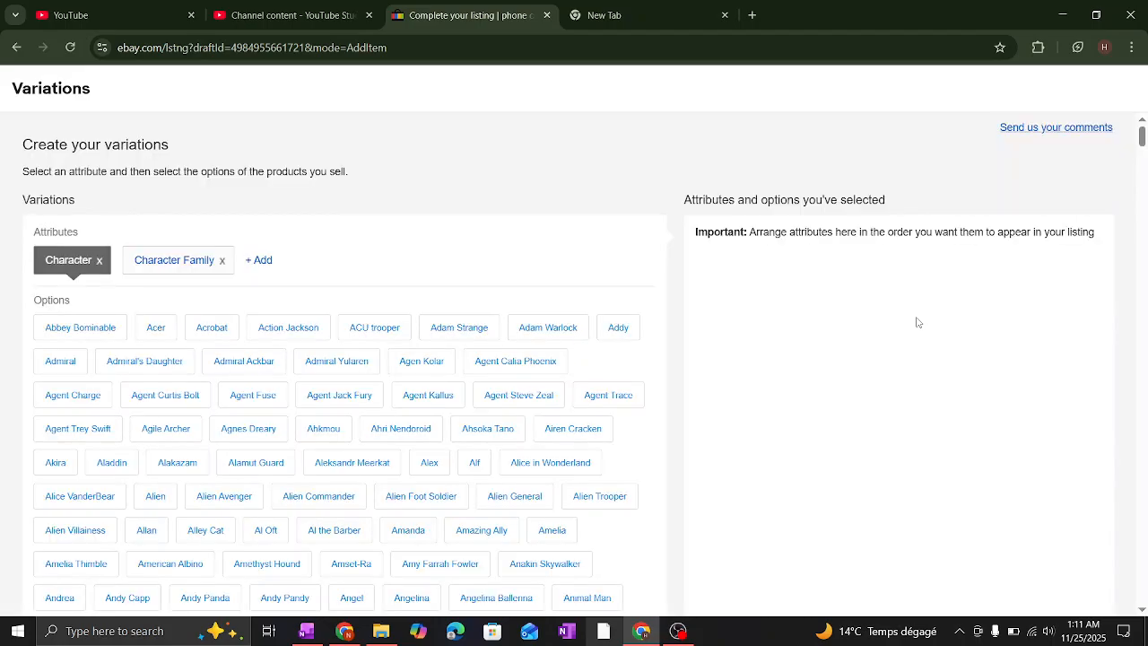
click(100, 260)
click(132, 261)
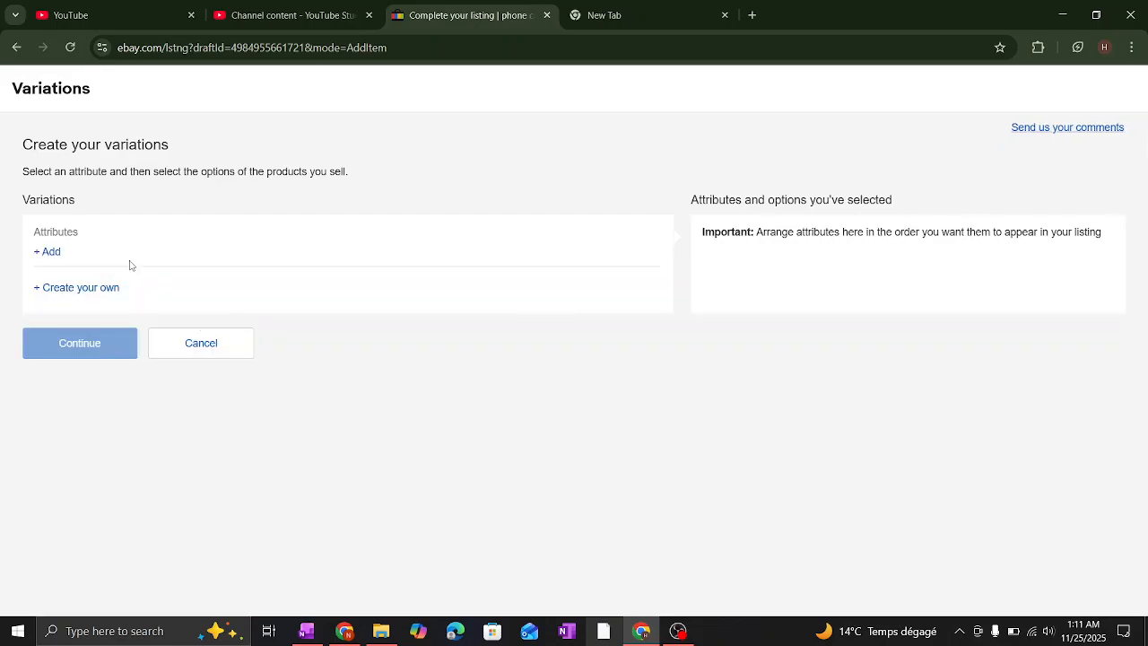
- Add Color as the only variation attribute and save the selection
click(49, 254)
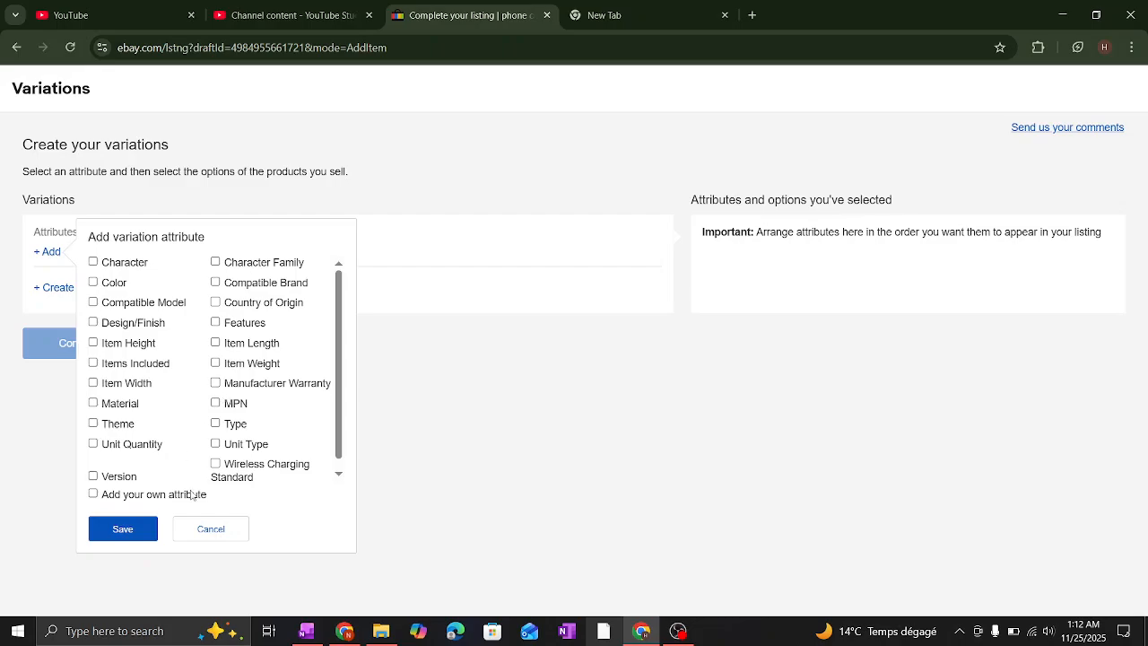
click(92, 494)
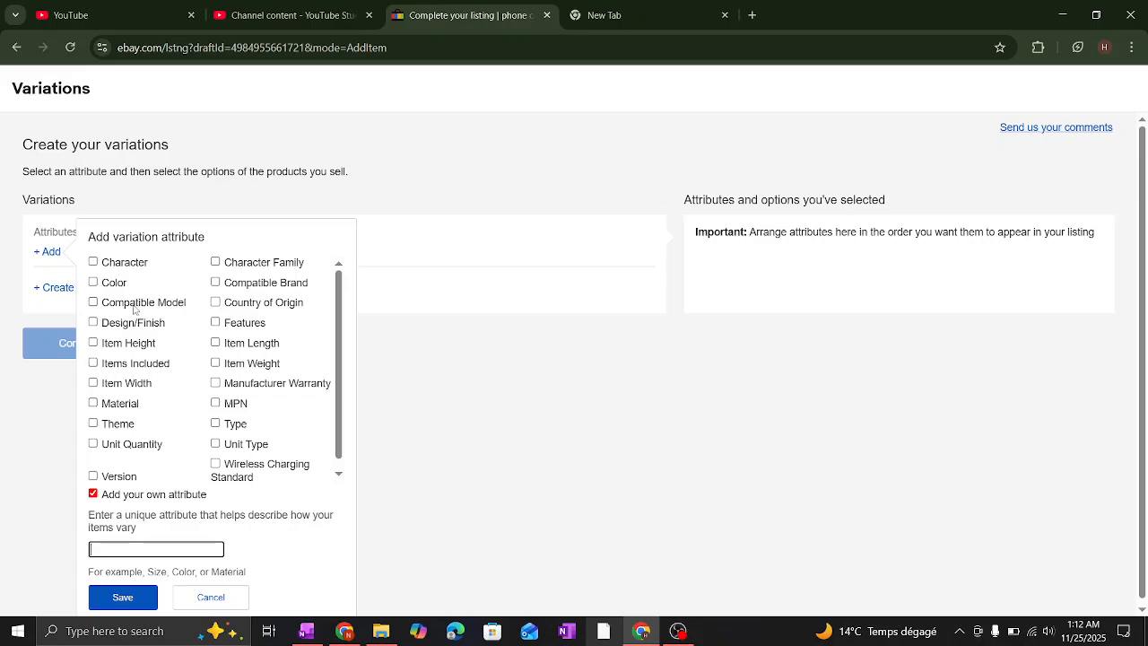
click(93, 284)
click(93, 493)
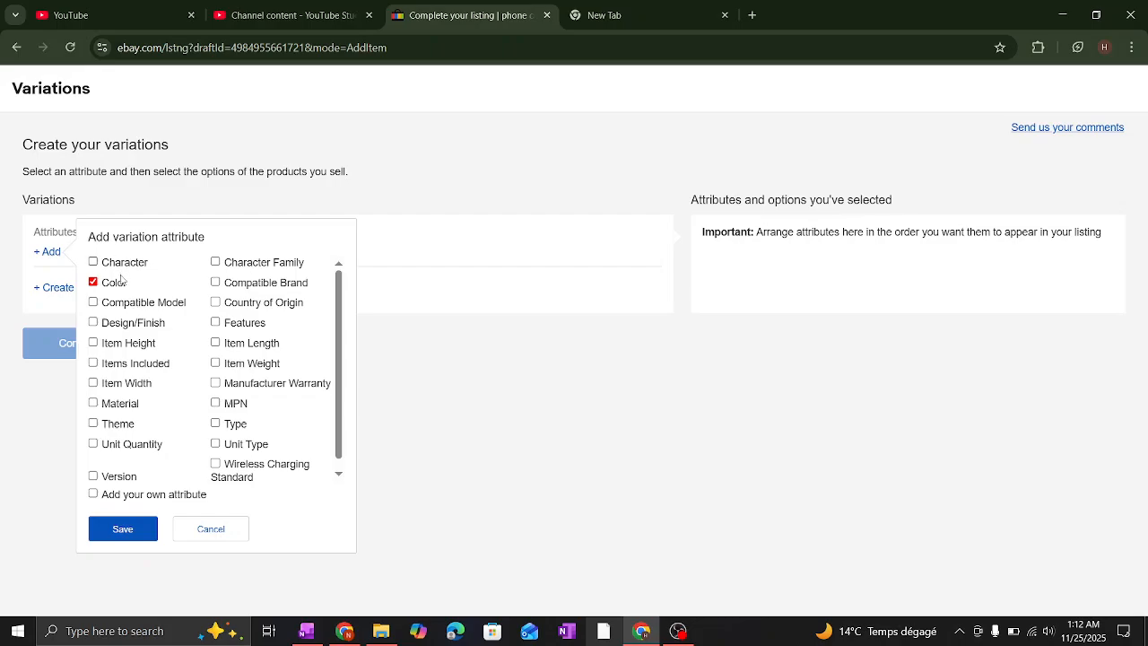
click(125, 530)
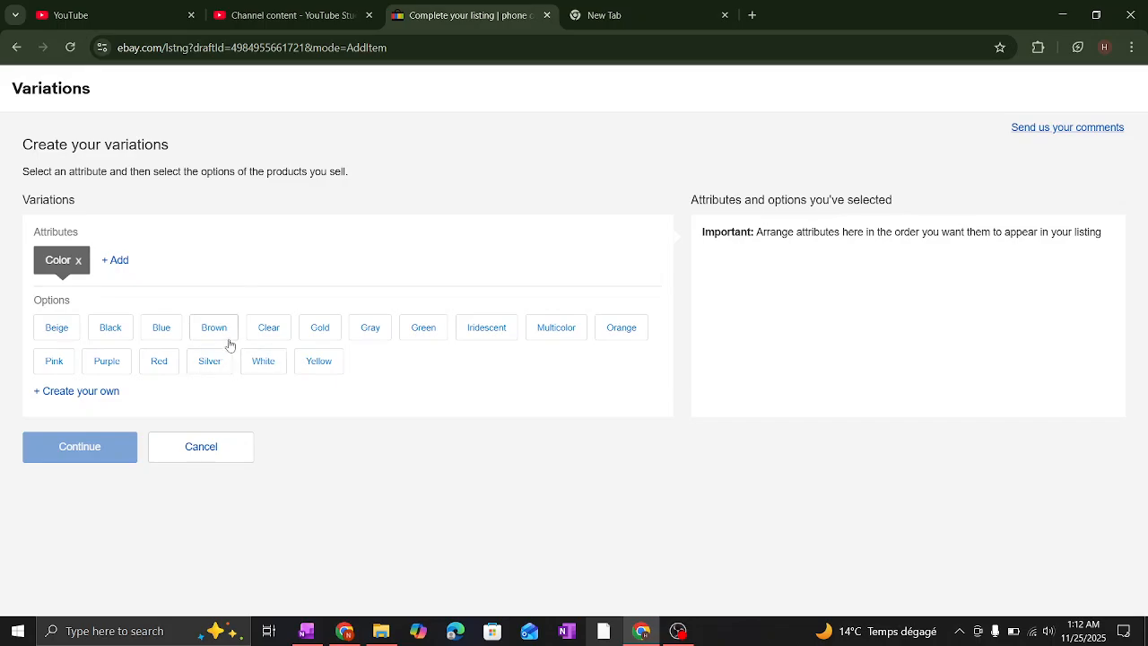
- Select Red, Blue and White as the Color options and continue to the variation details
click(166, 369)
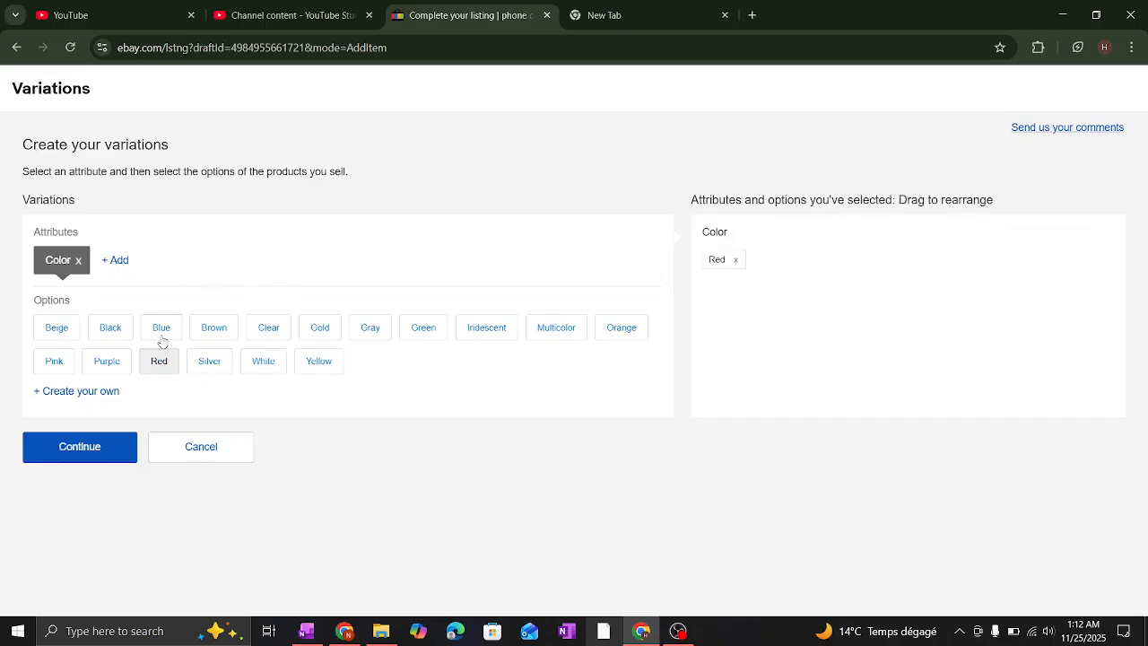
click(160, 334)
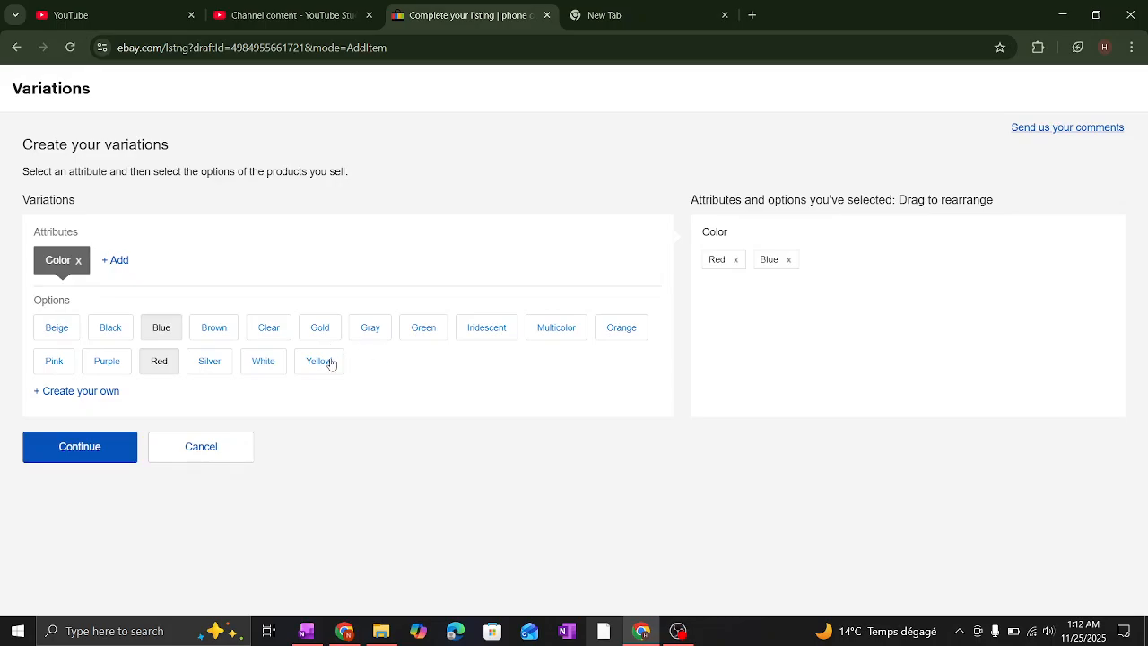
click(265, 369)
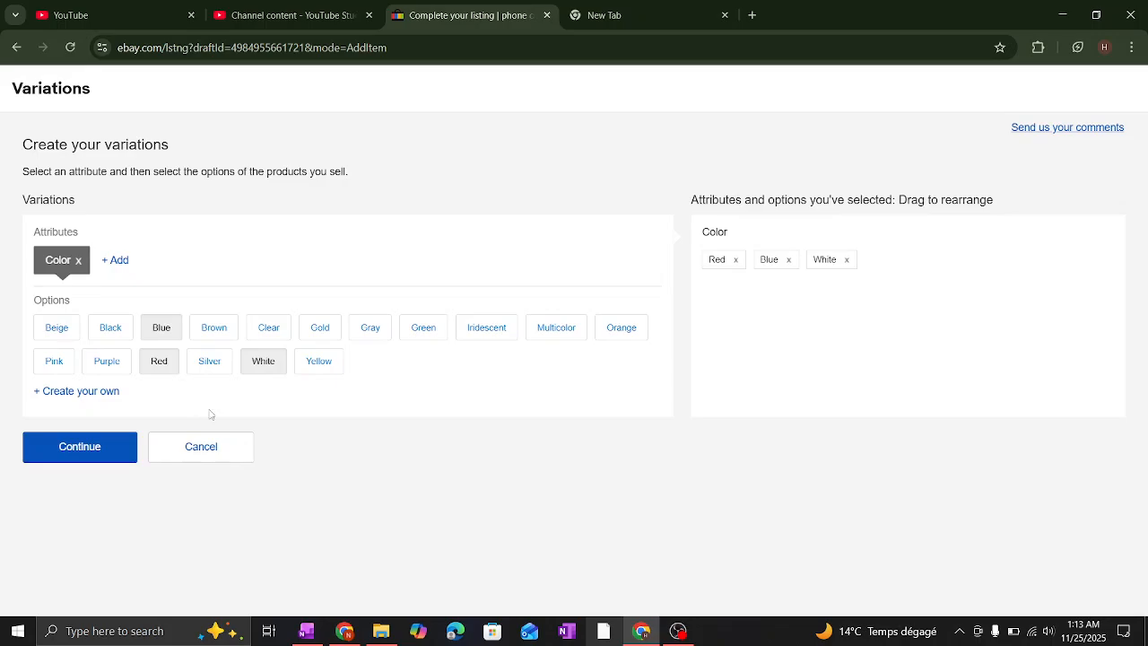
click(81, 456)
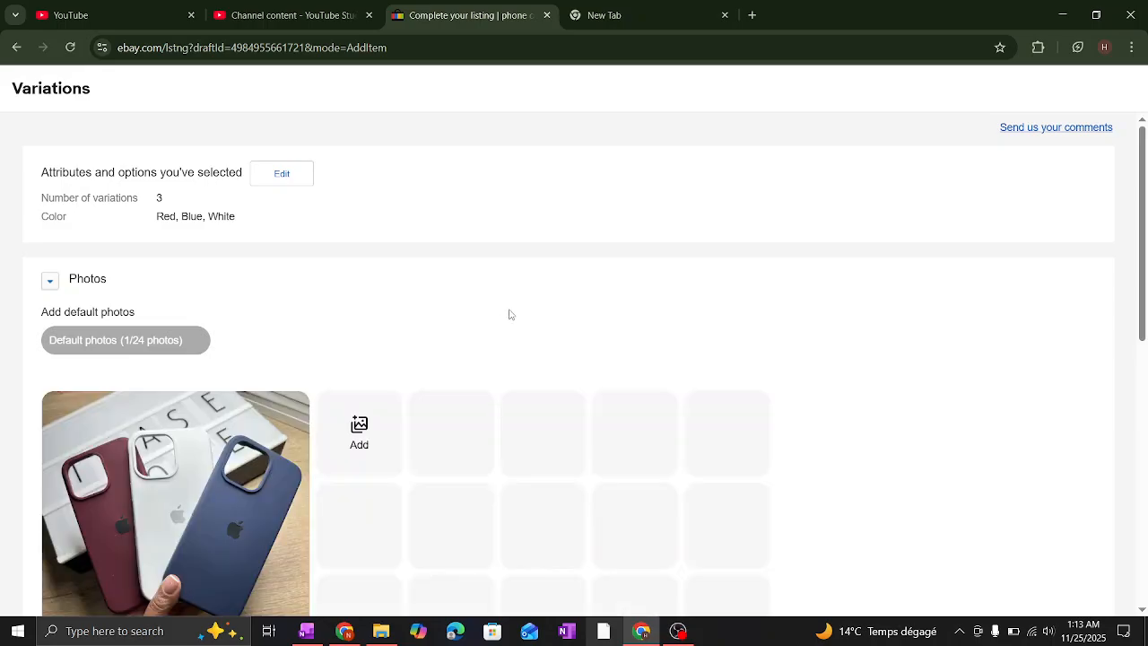
- Set the variation photos to change by Color instead of using the default photos
scroll(423, 338, down, 6)
scroll(424, 341, down, 2)
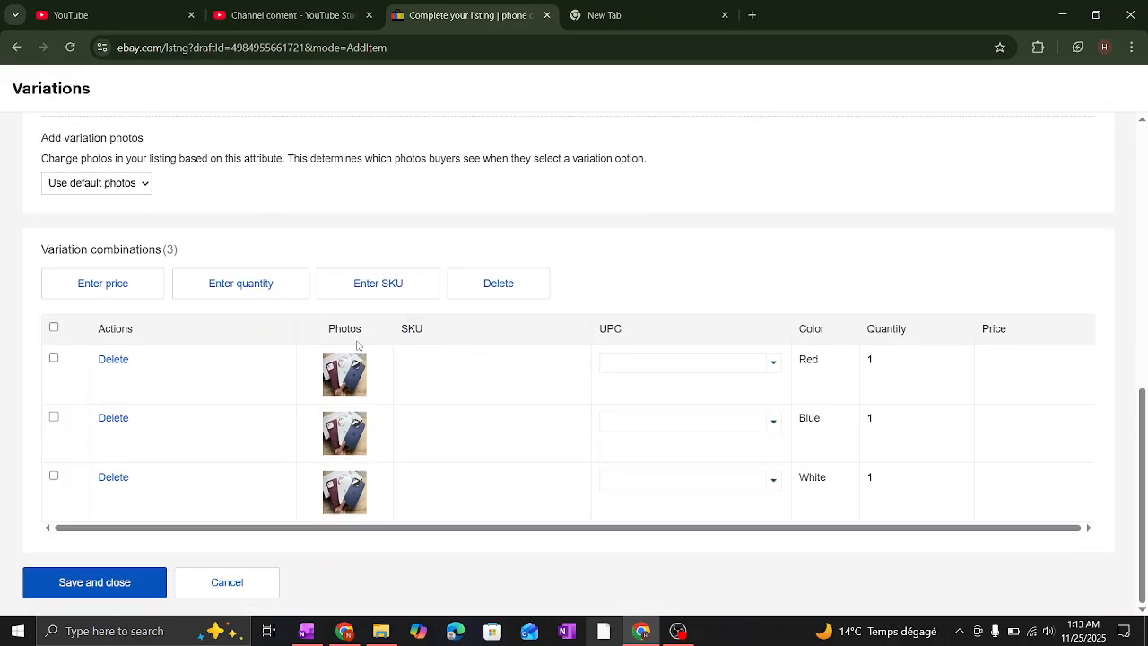
scroll(358, 346, up, 8)
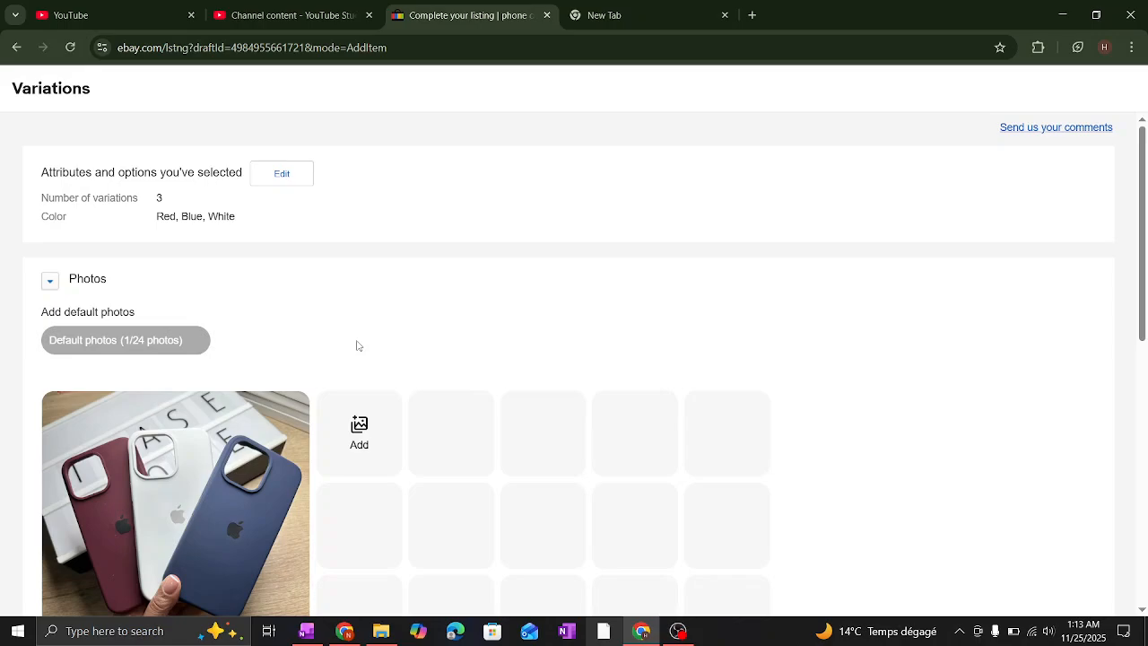
scroll(181, 345, down, 5)
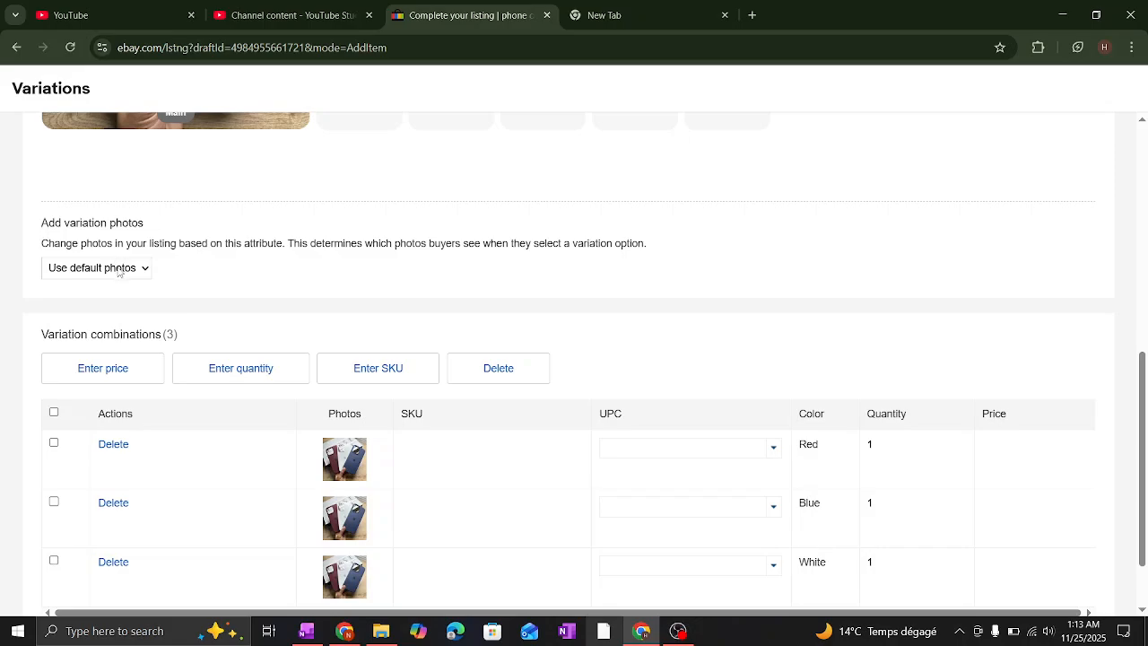
scroll(114, 328, down, 1)
click(135, 242)
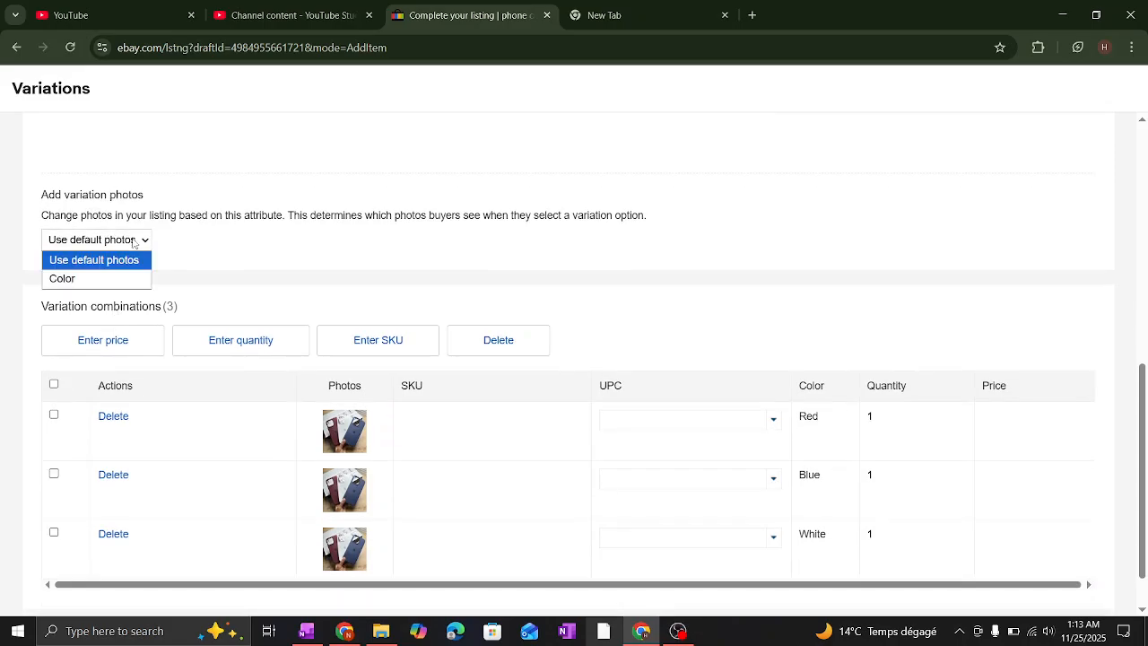
click(207, 244)
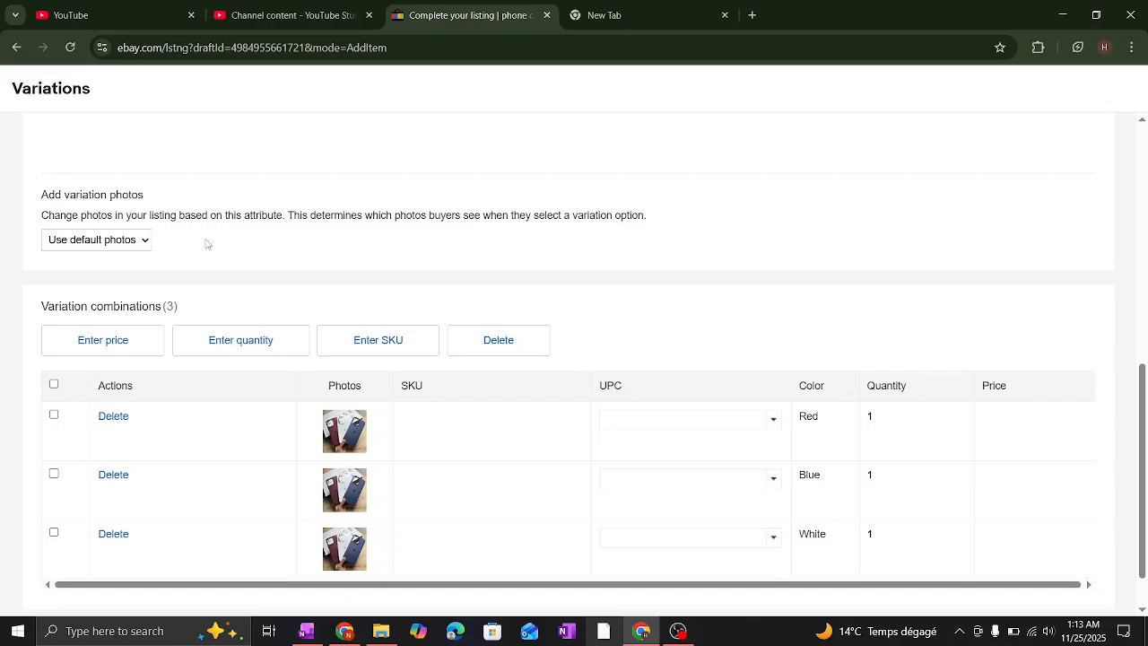
click(143, 242)
click(103, 278)
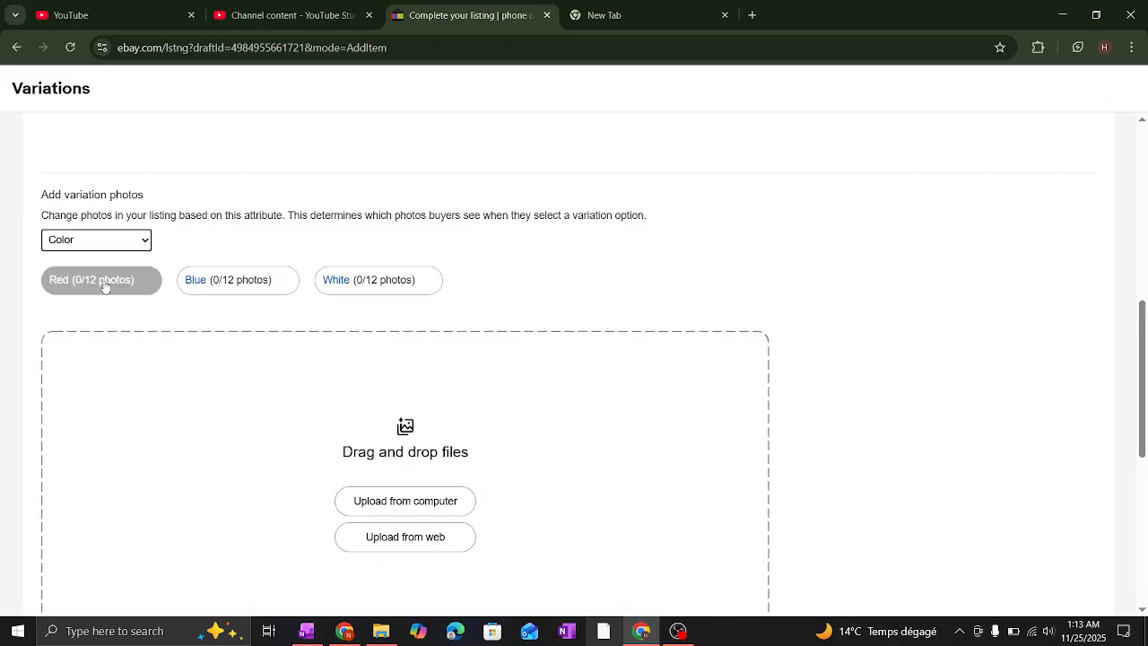
- Upload two Red variation photos from Downloads: the hand-held dark red case as main, followed by the dark red case on a phone
click(419, 502)
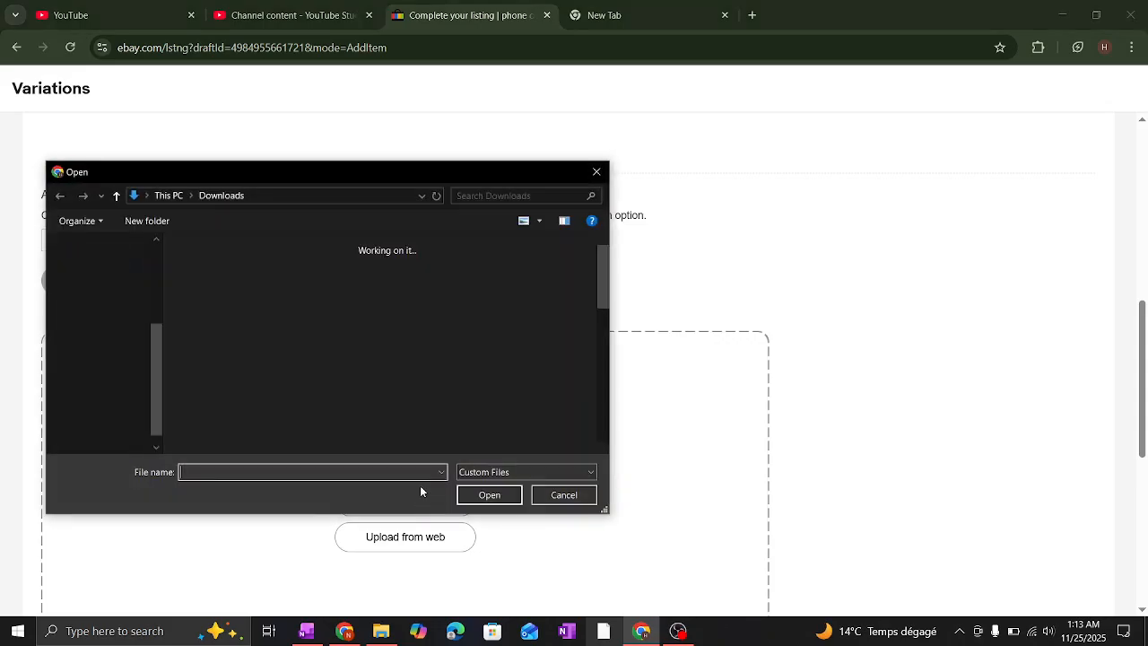
click(597, 172)
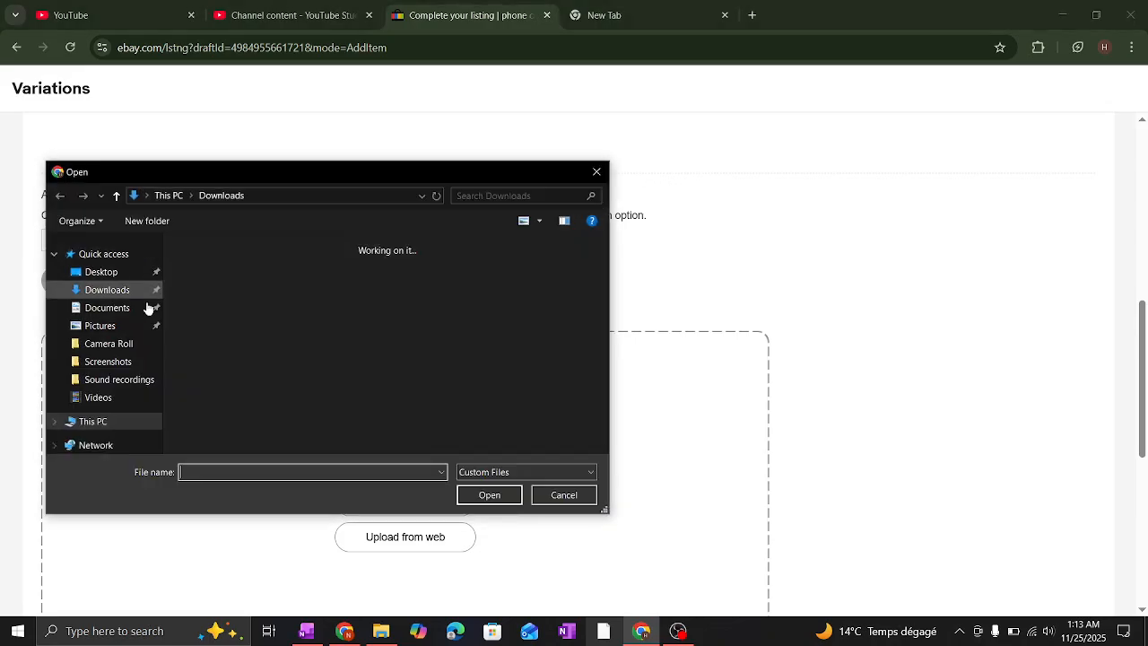
double_click(549, 303)
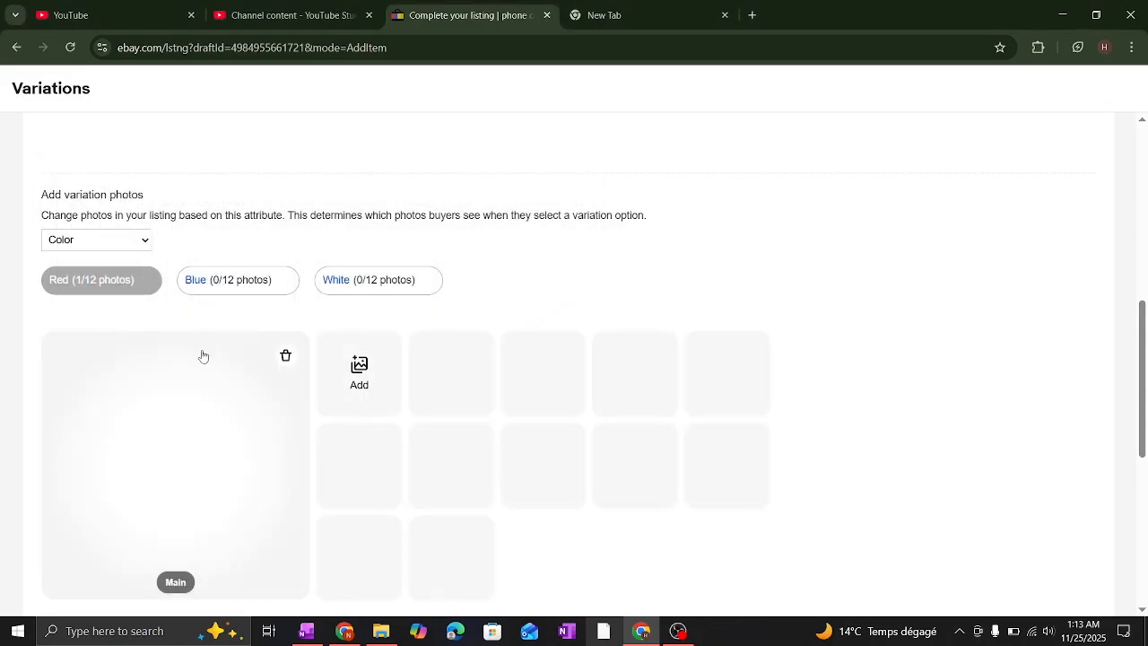
click(361, 369)
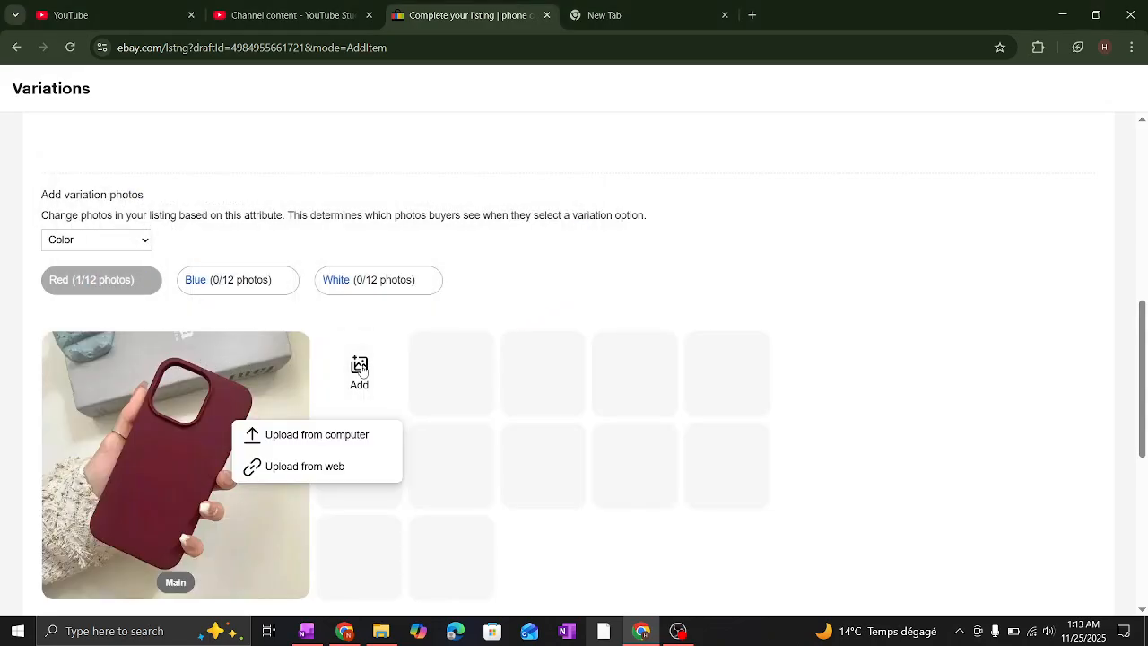
click(338, 445)
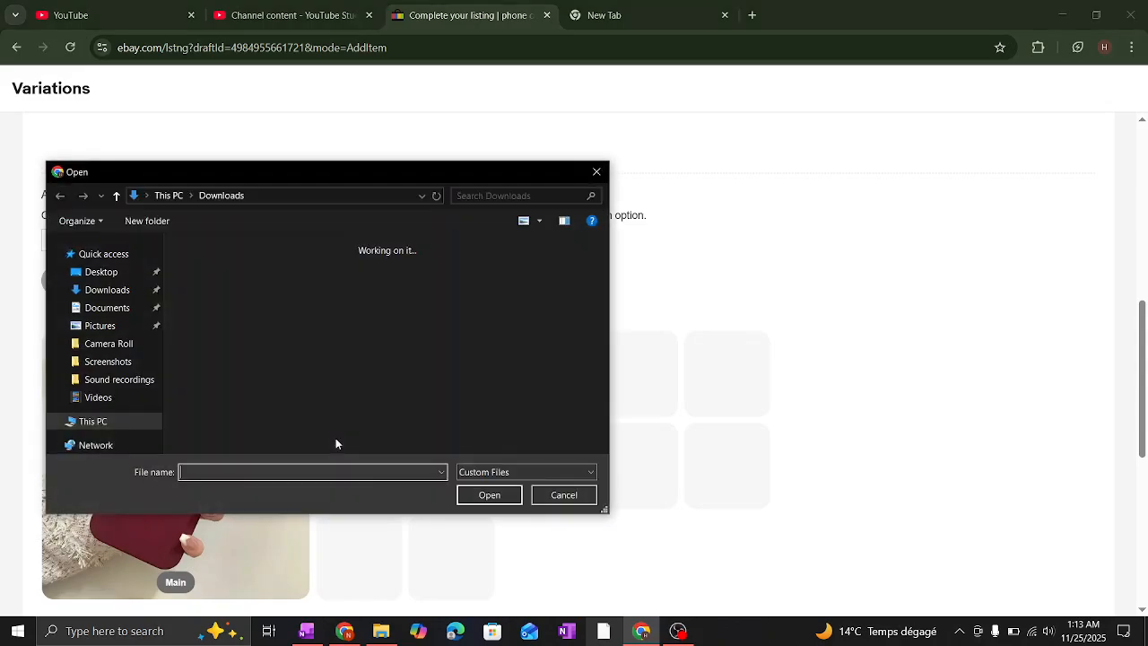
double_click(228, 426)
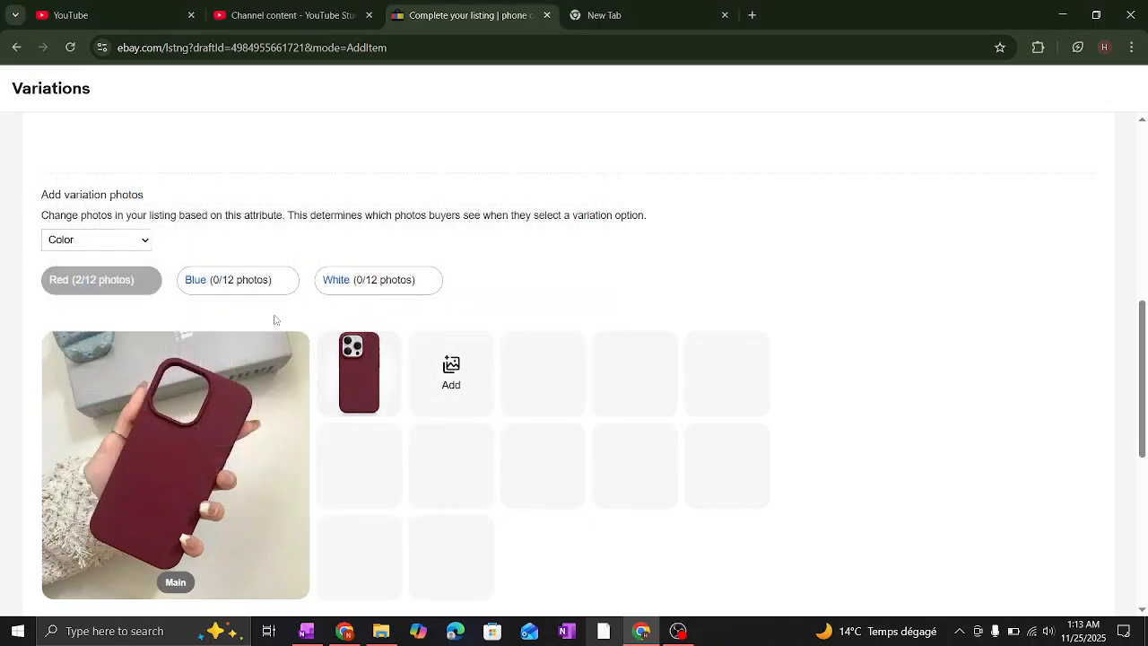
- Upload Blue-iphone-15-silicone-case as the Blue variation's main photo and add Deep-Blue-iphone-15-silicone-case-spec as its second photo
scroll(276, 322, down, 2)
scroll(276, 321, up, 1)
scroll(276, 321, up, 1)
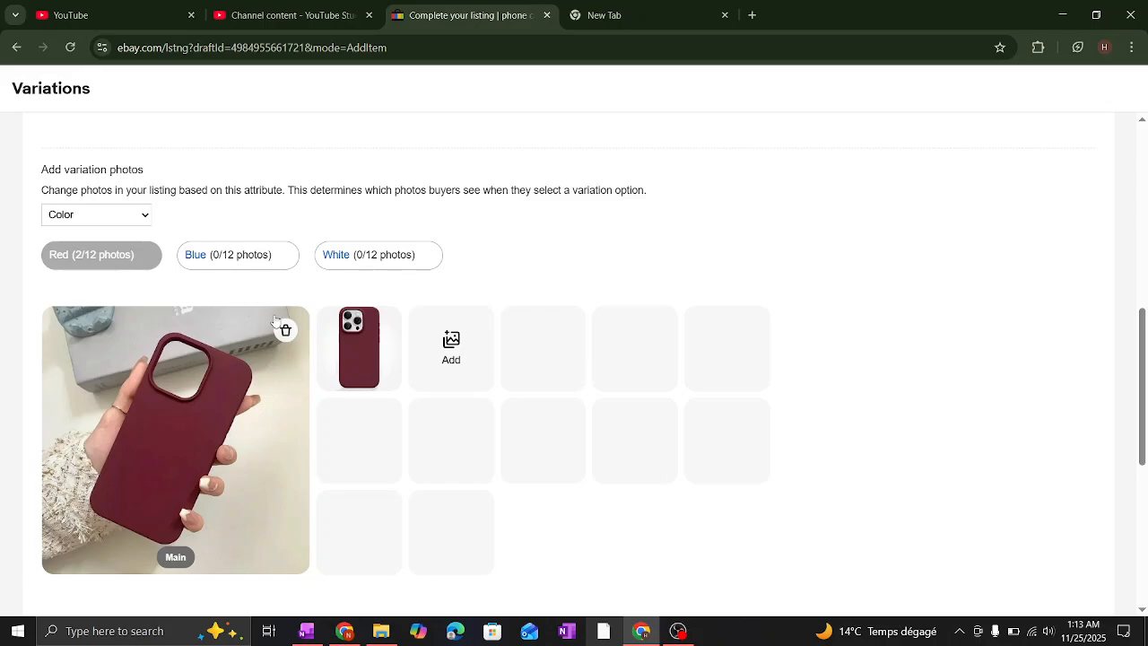
click(264, 258)
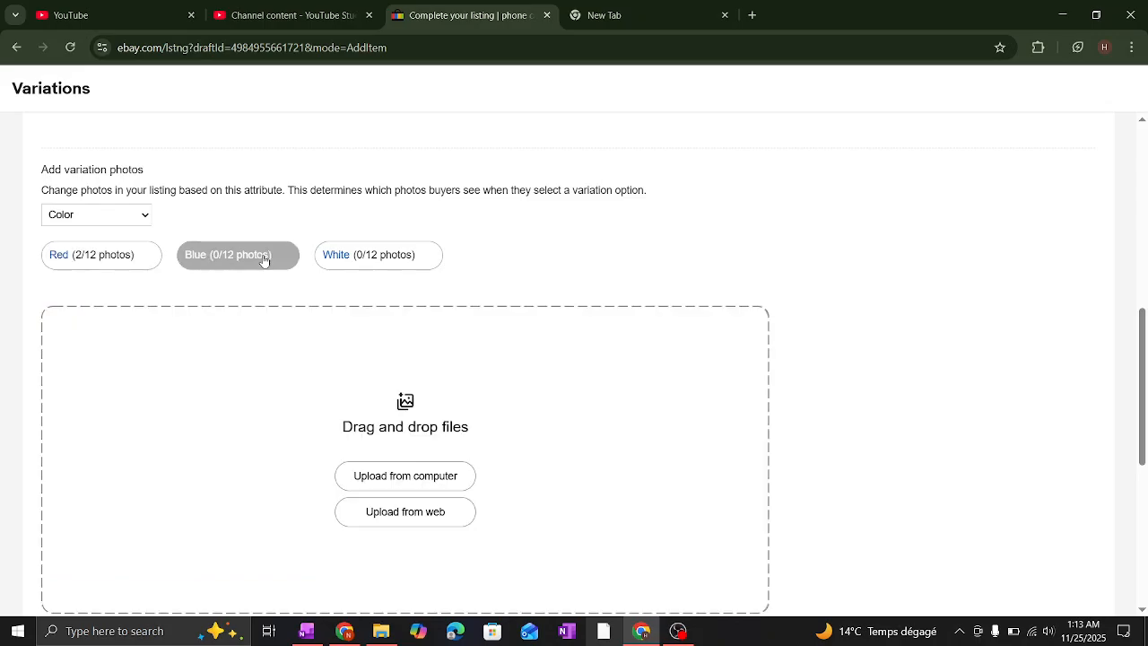
click(417, 468)
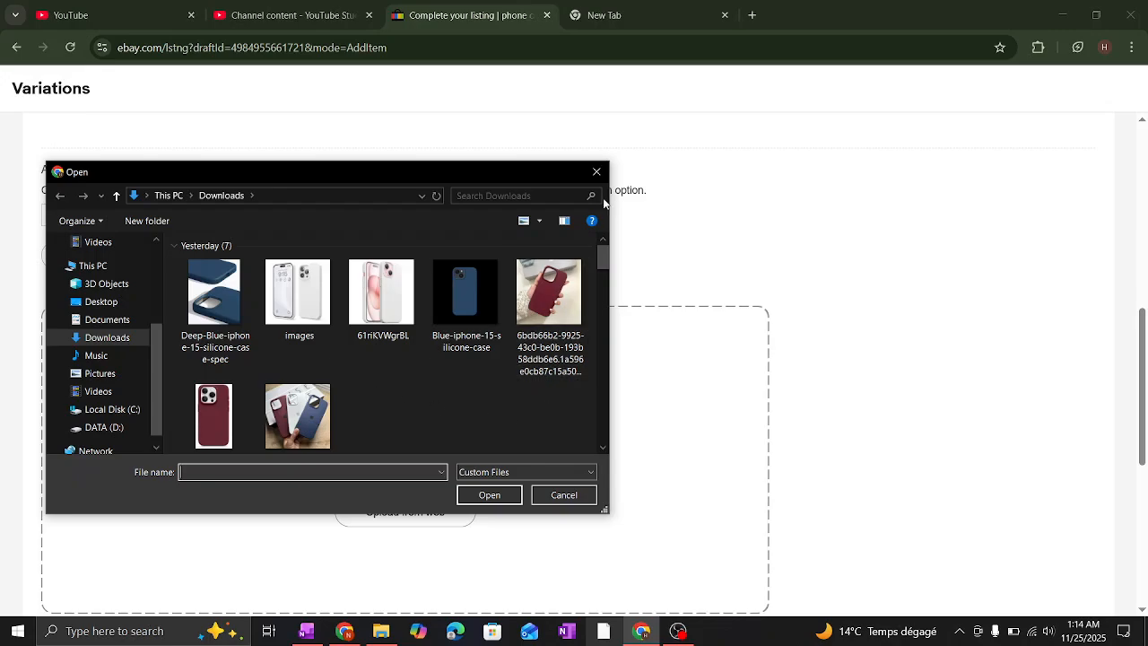
click(596, 171)
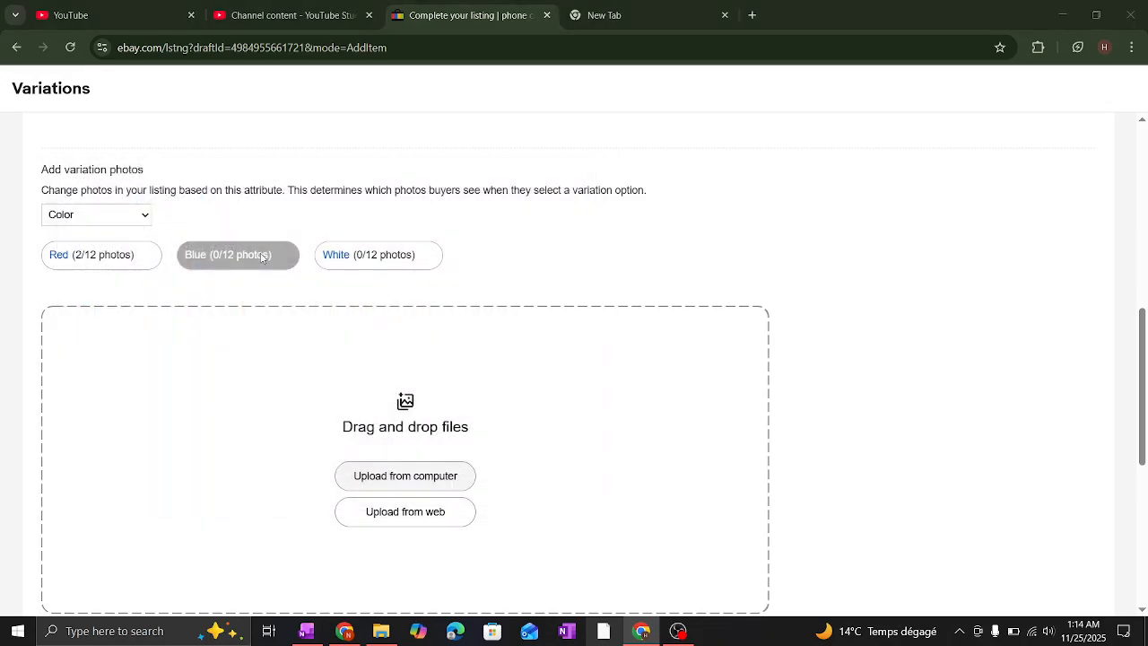
click(264, 256)
click(465, 306)
double_click(465, 306)
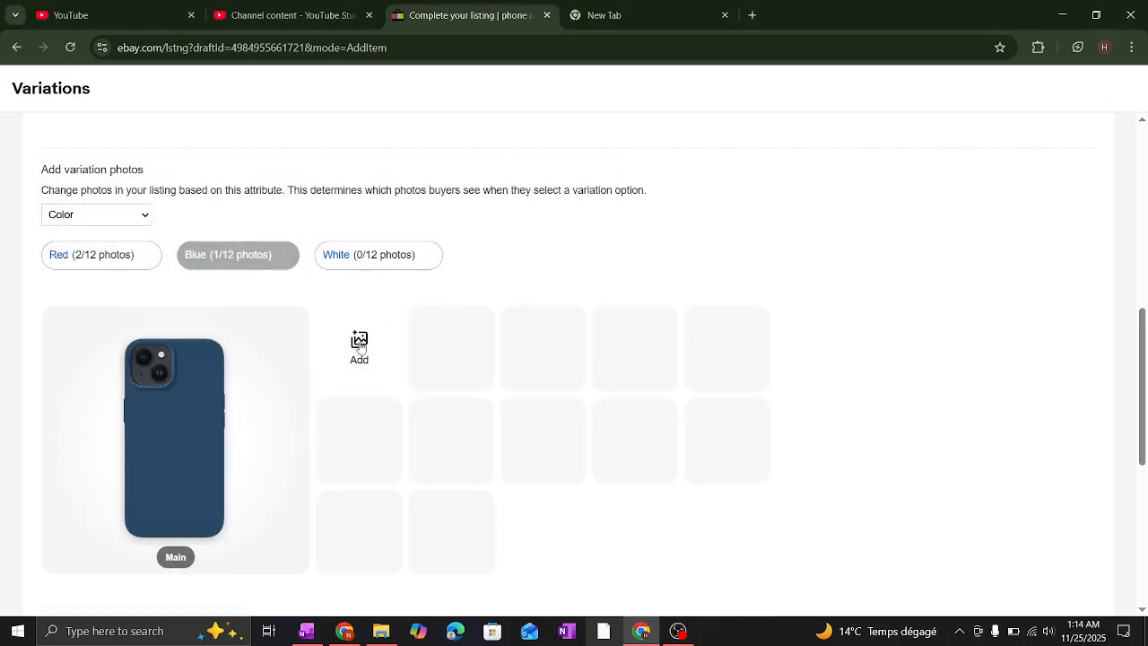
click(360, 346)
click(332, 406)
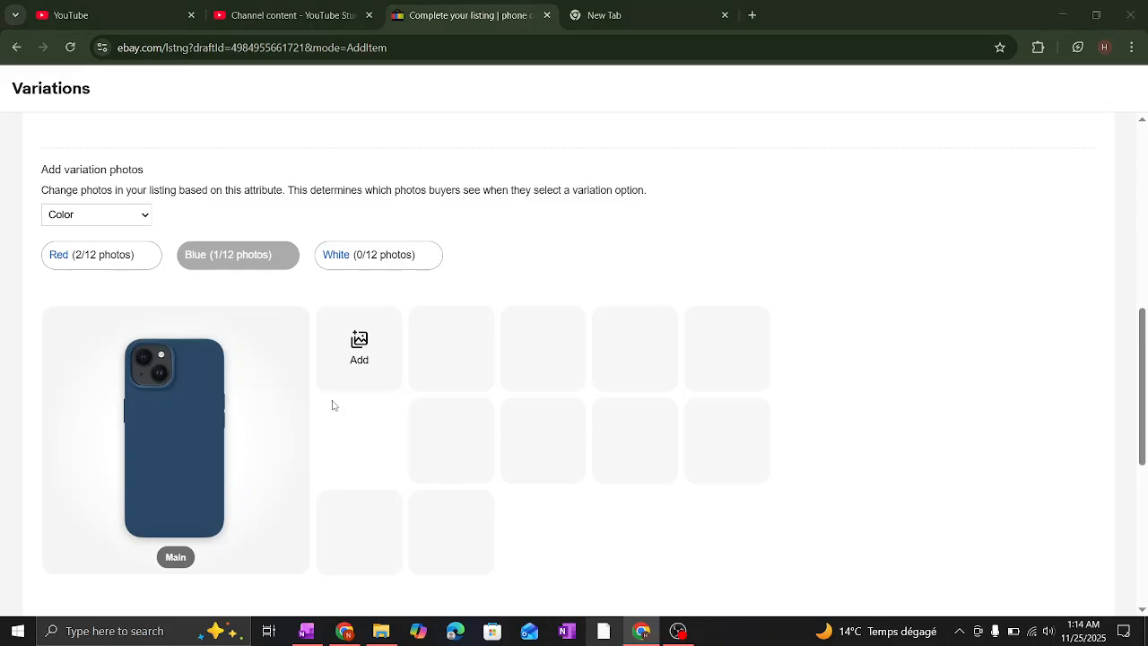
double_click(220, 296)
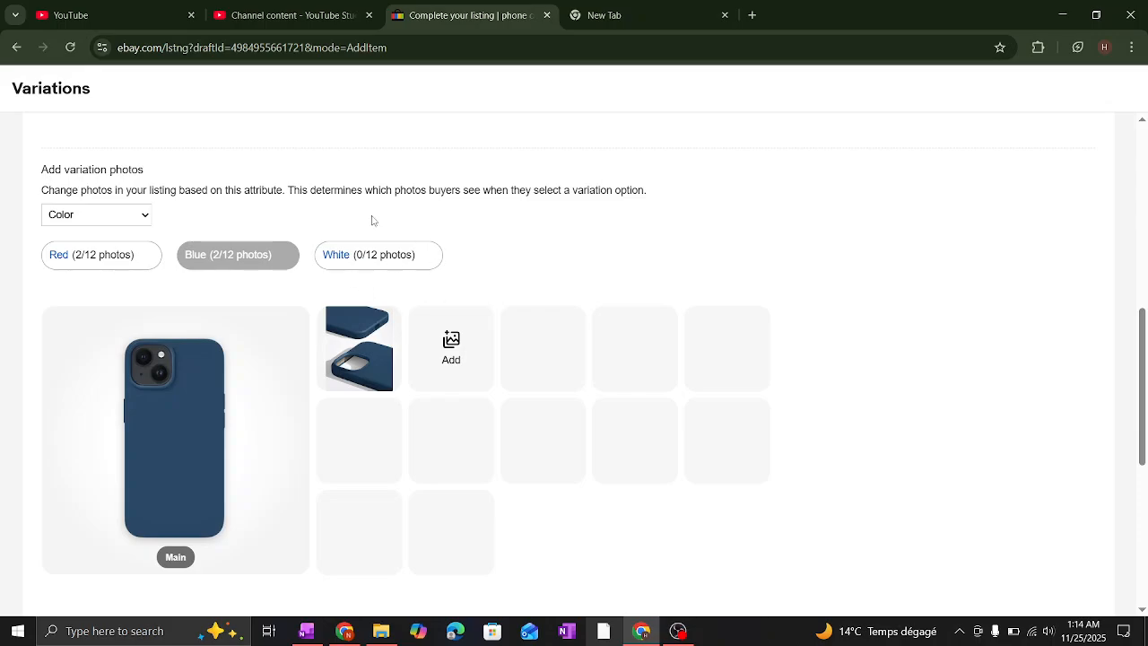
- Upload the white case image 61riKVWgrBL from Downloads as the White variation's main photo
click(397, 257)
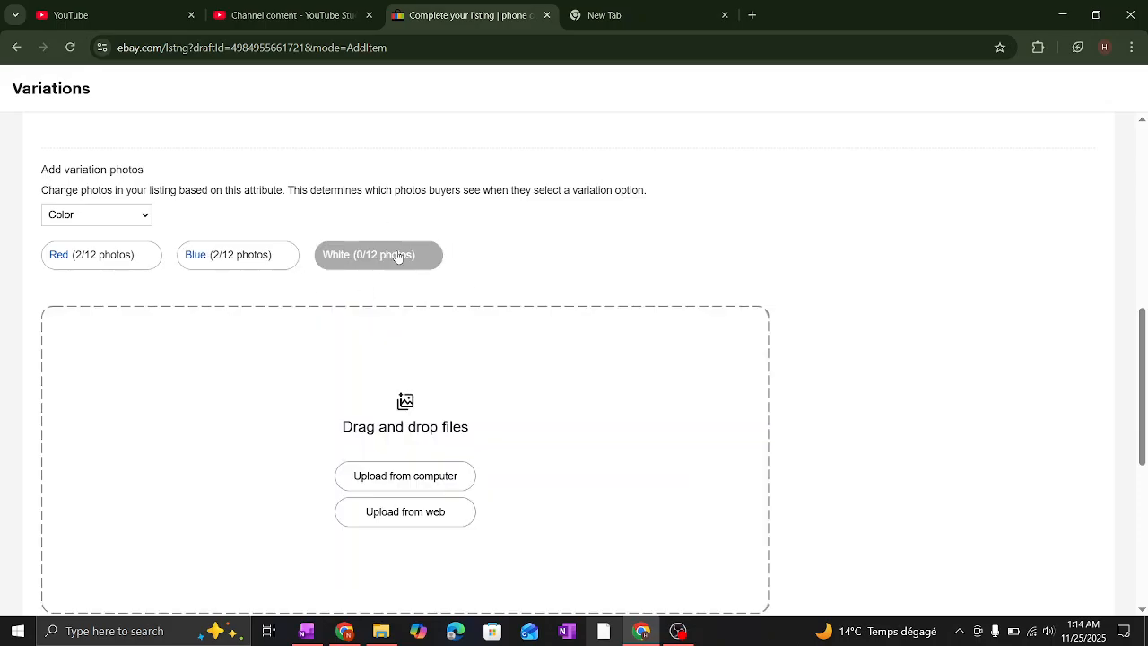
scroll(395, 395, down, 1)
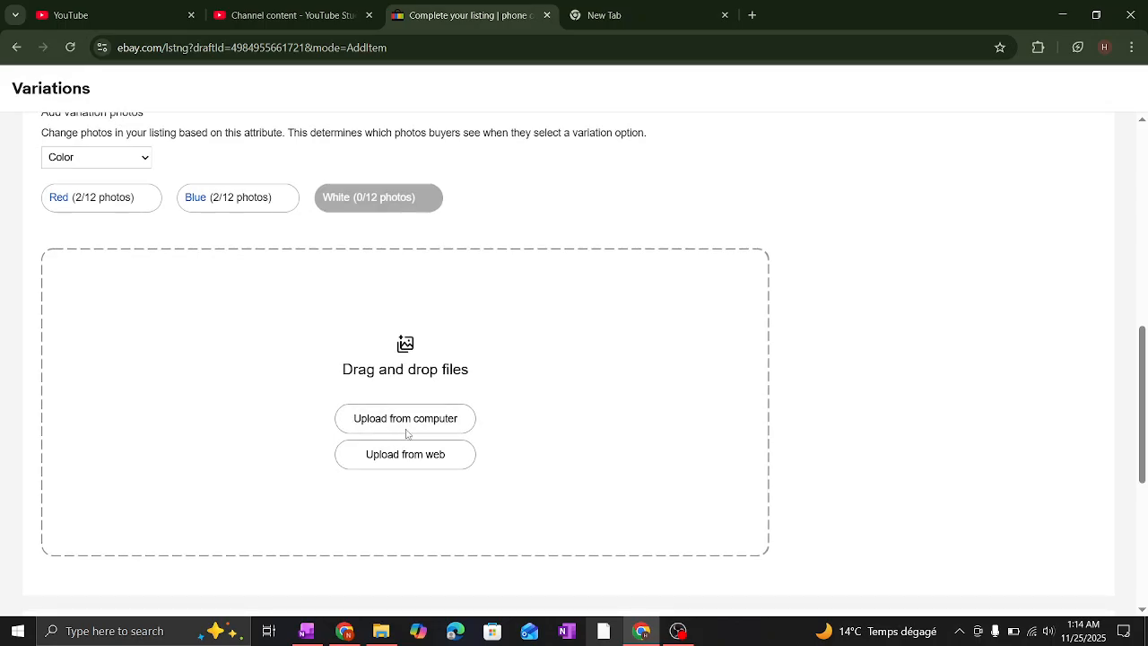
click(405, 427)
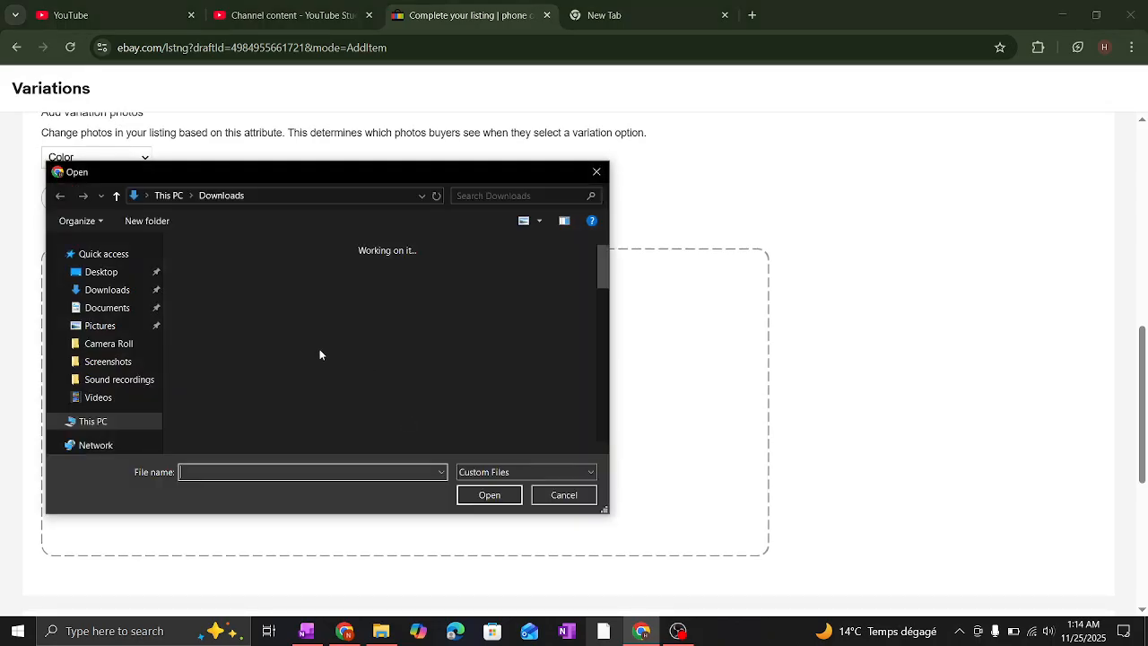
click(384, 309)
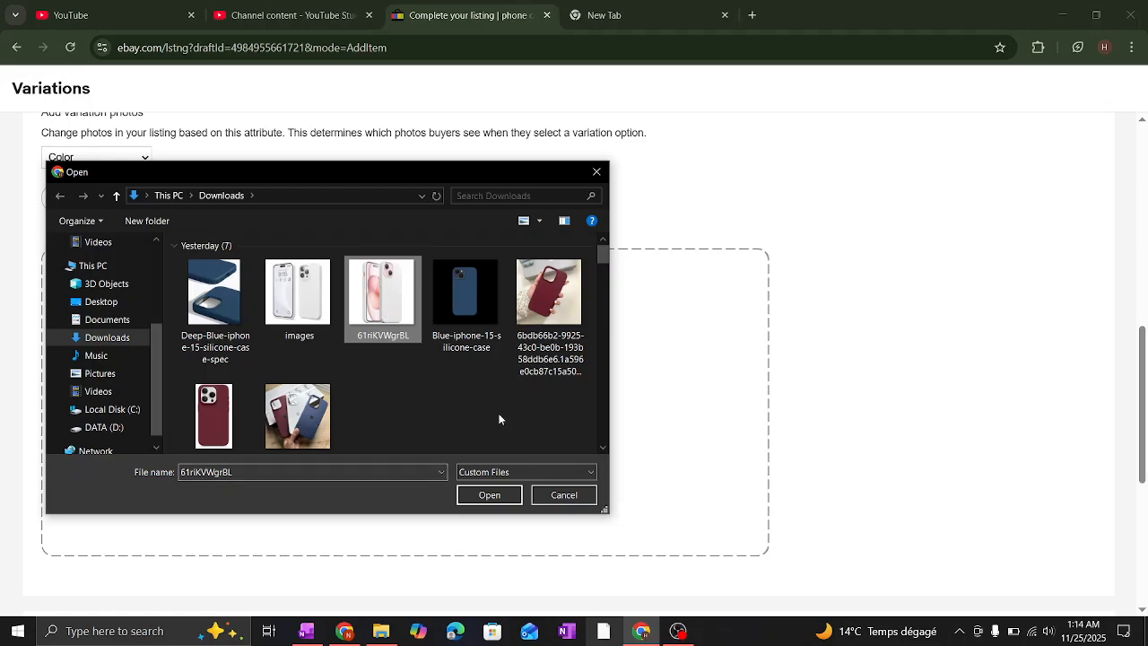
click(500, 497)
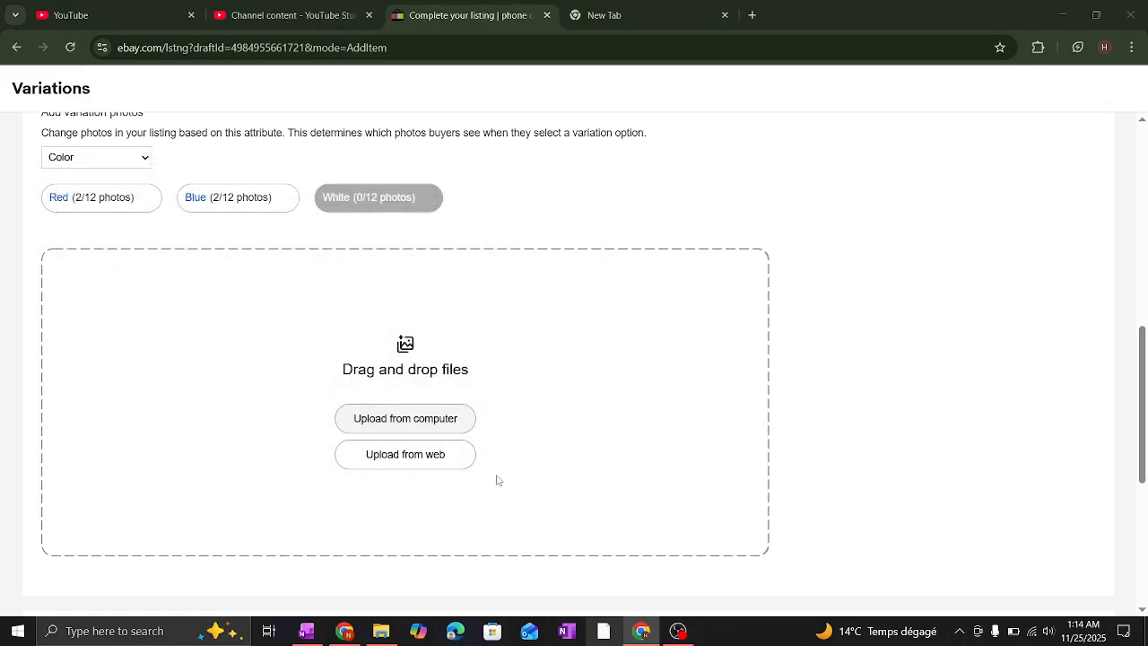
click(499, 481)
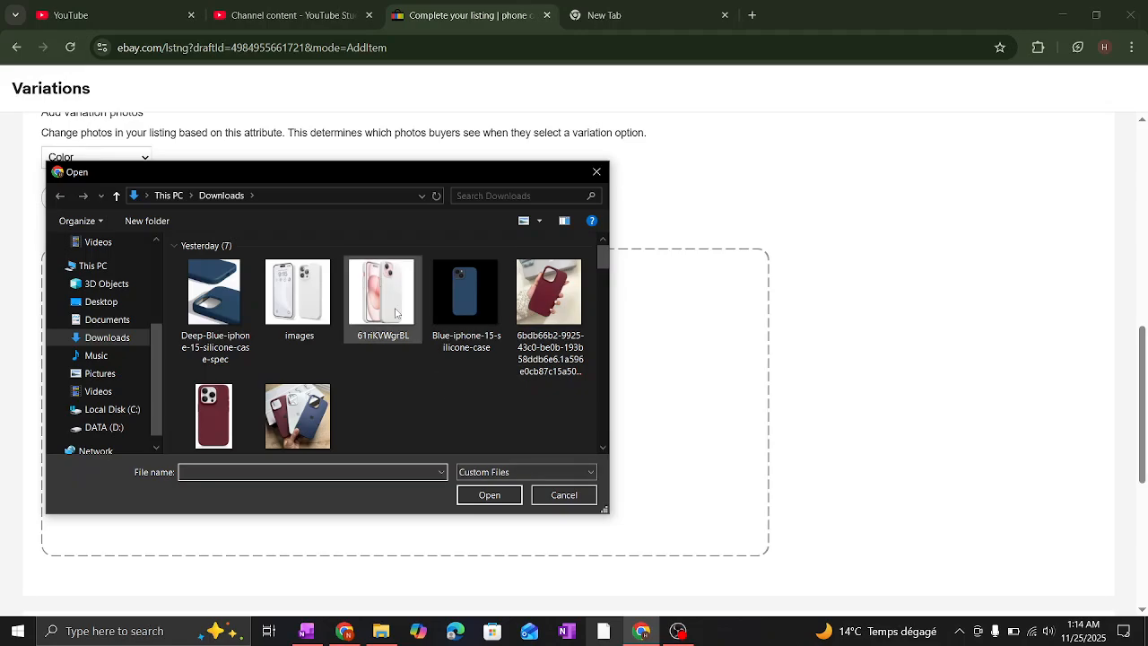
click(396, 313)
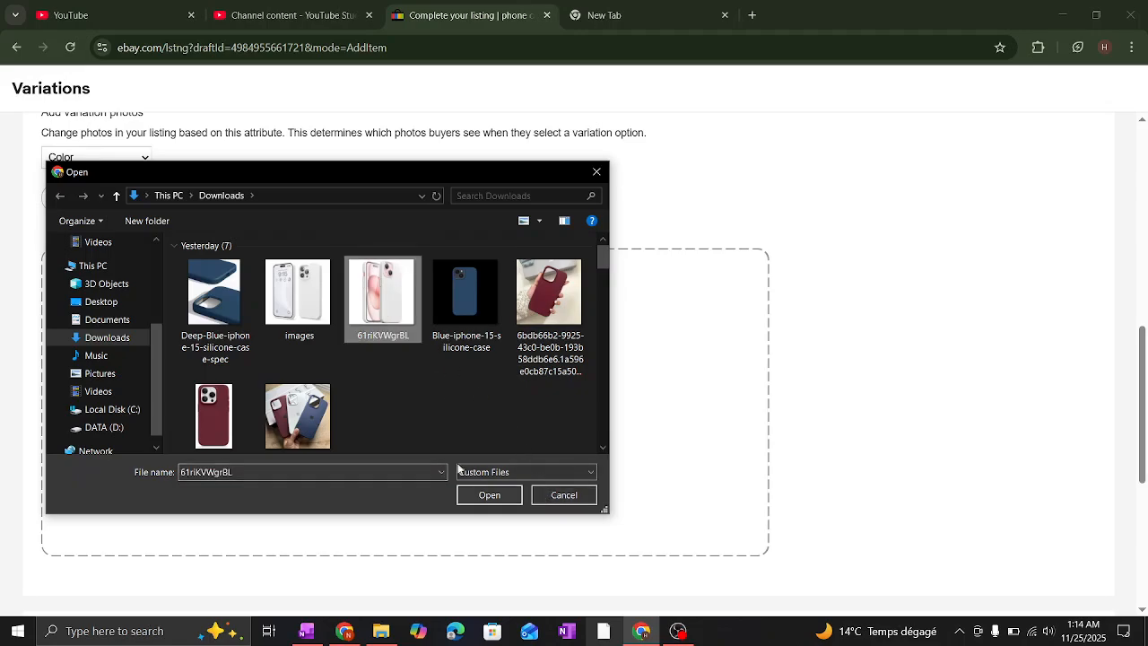
double_click(380, 318)
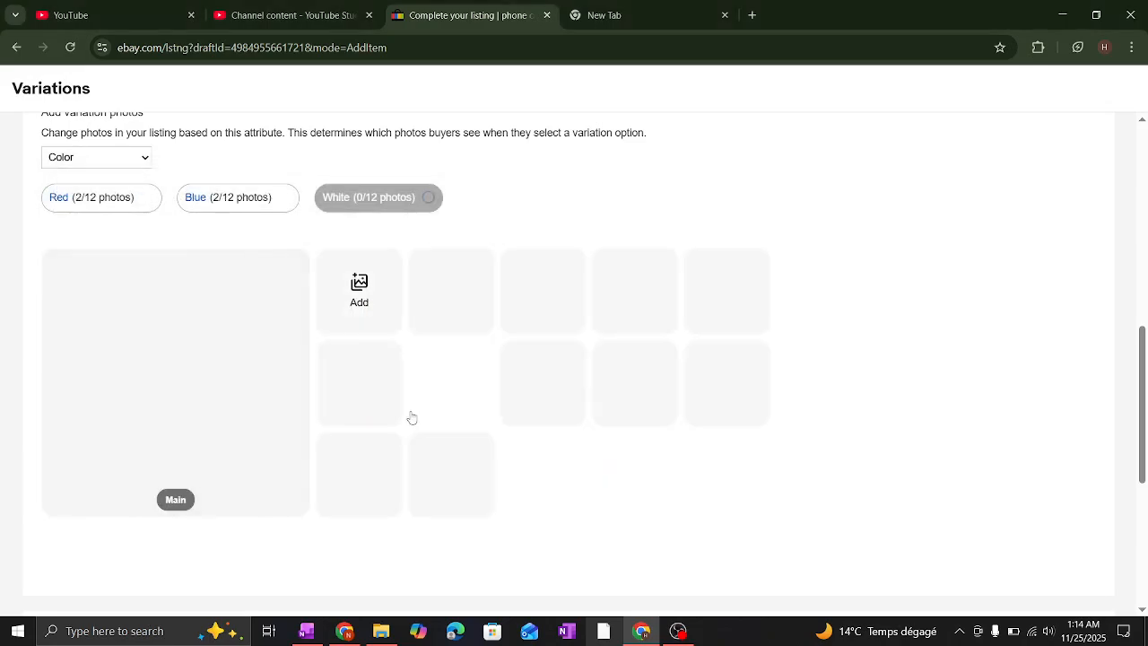
- Set the variation quantities to 15 for Red, 20 for Blue and 25 for White
scroll(412, 418, down, 5)
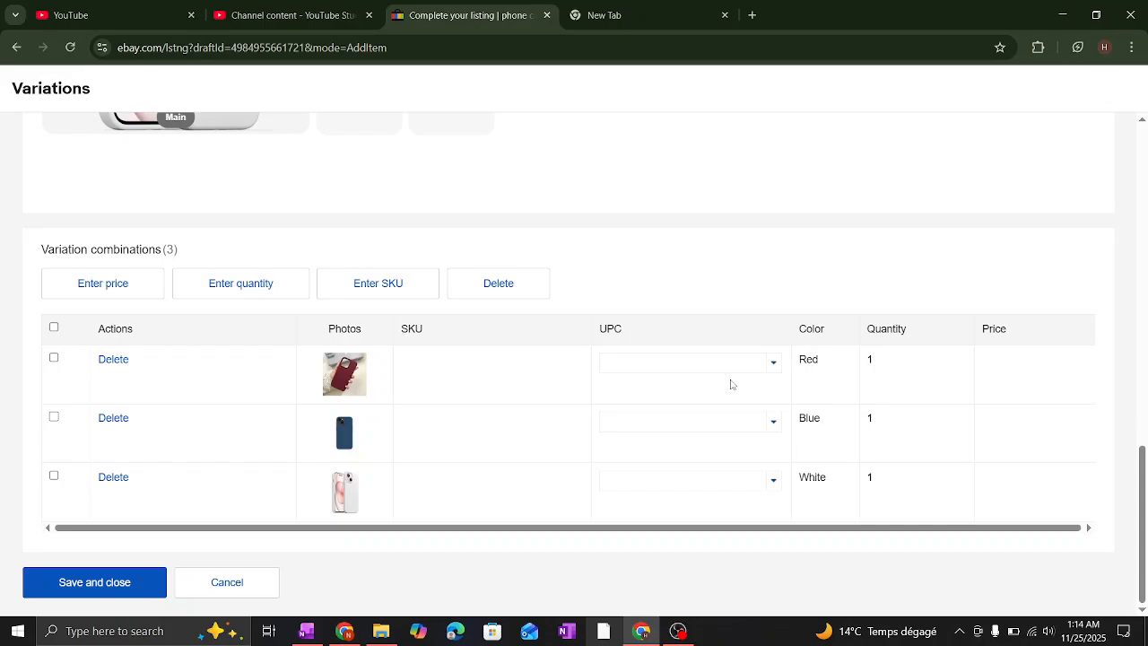
double_click(885, 359)
key(BackSpace)
text(15)
click(897, 419)
key(BackSpace)
click(881, 483)
key(BackSpace)
text(25)
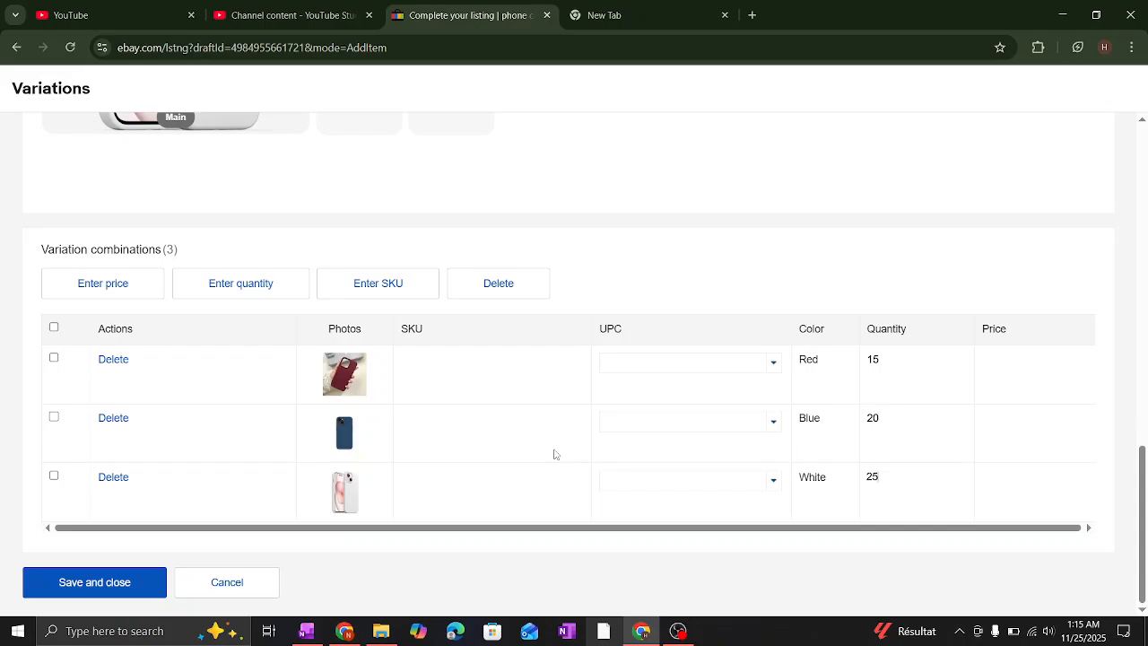
scroll(558, 310, up, 7)
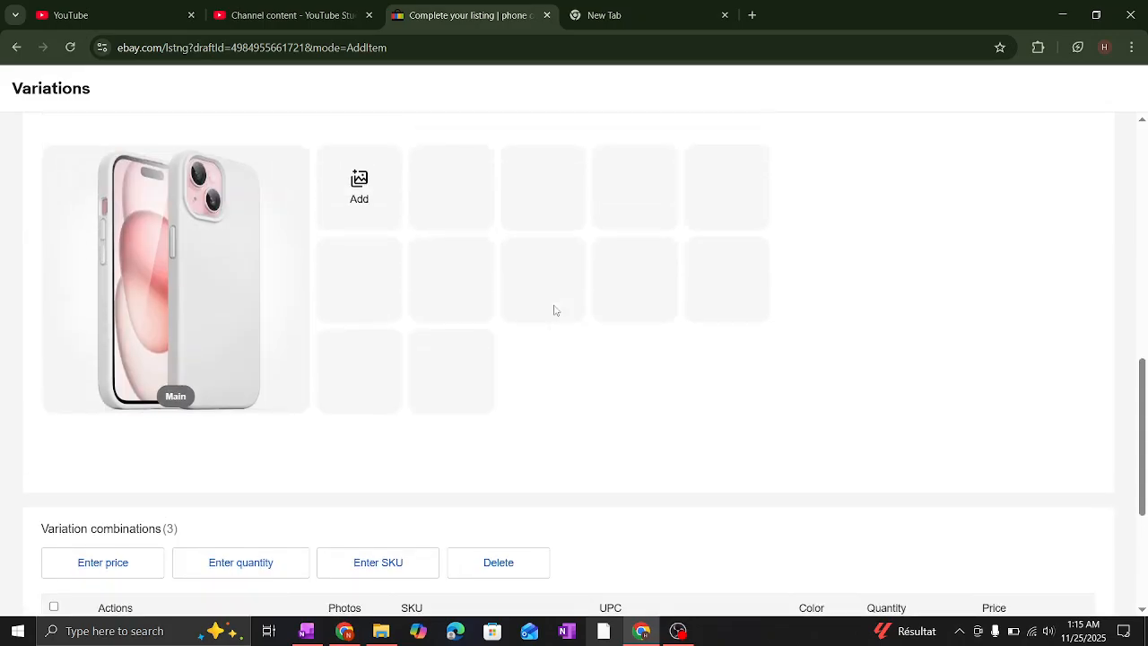
scroll(556, 311, down, 5)
scroll(556, 310, down, 2)
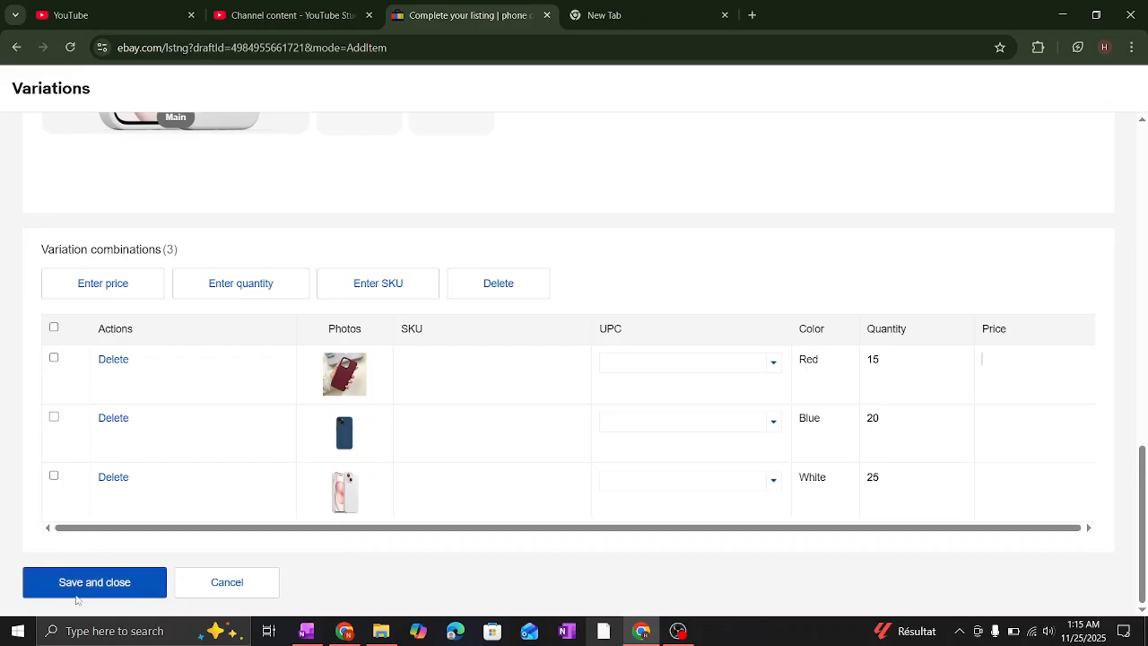
scroll(199, 396, up, 4)
scroll(199, 396, up, 7)
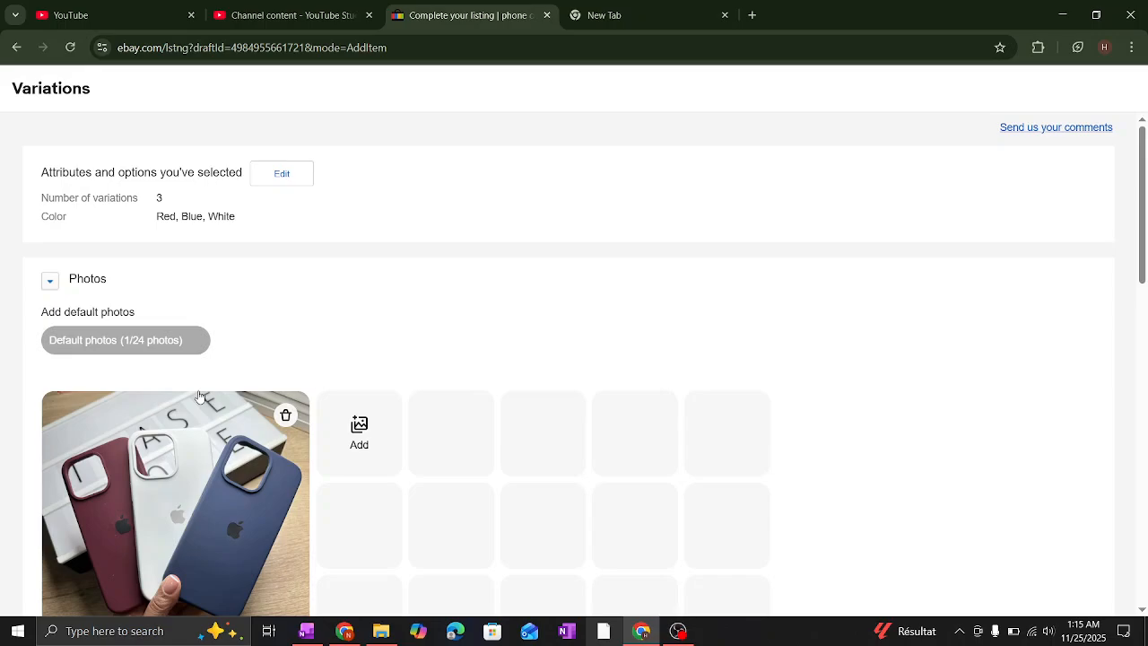